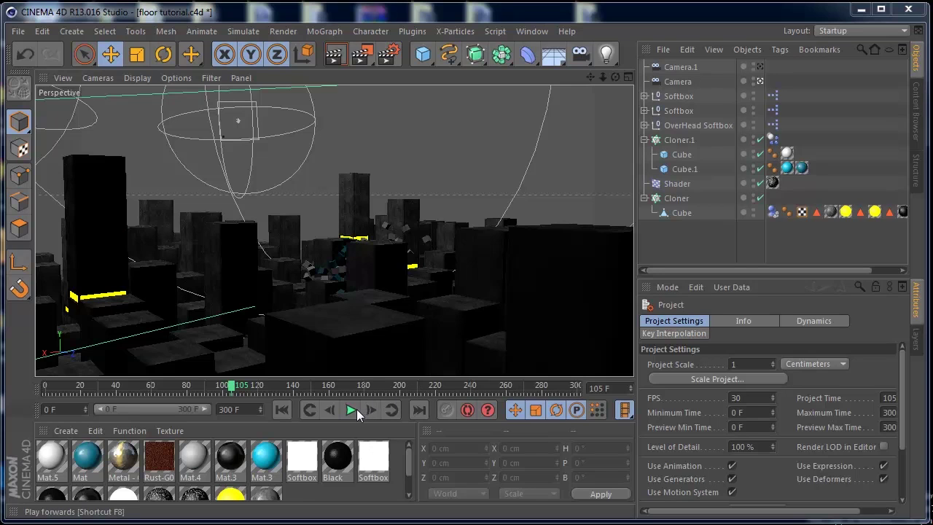
- Play the finished floor animation in the viewport and stop it
{"action": "left_click", "coordinate": [352, 413]}
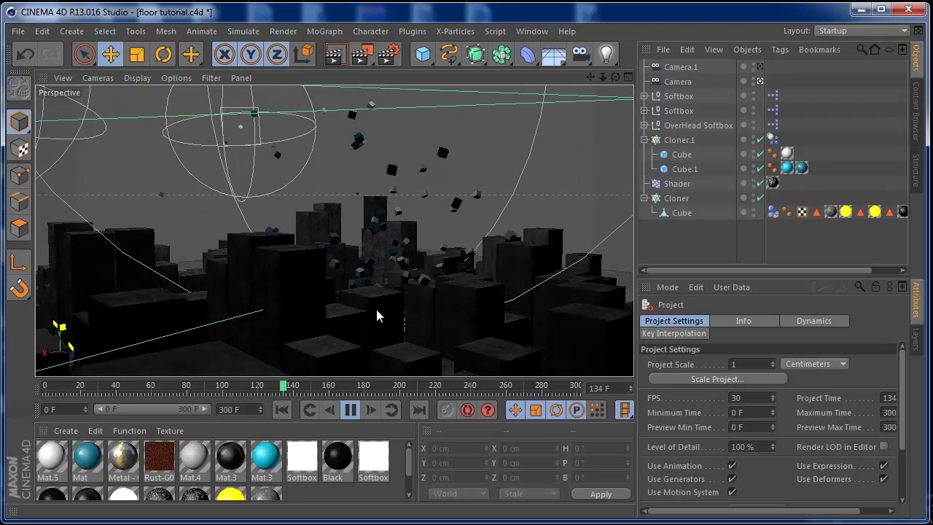
{"action": "left_click", "coordinate": [351, 409]}
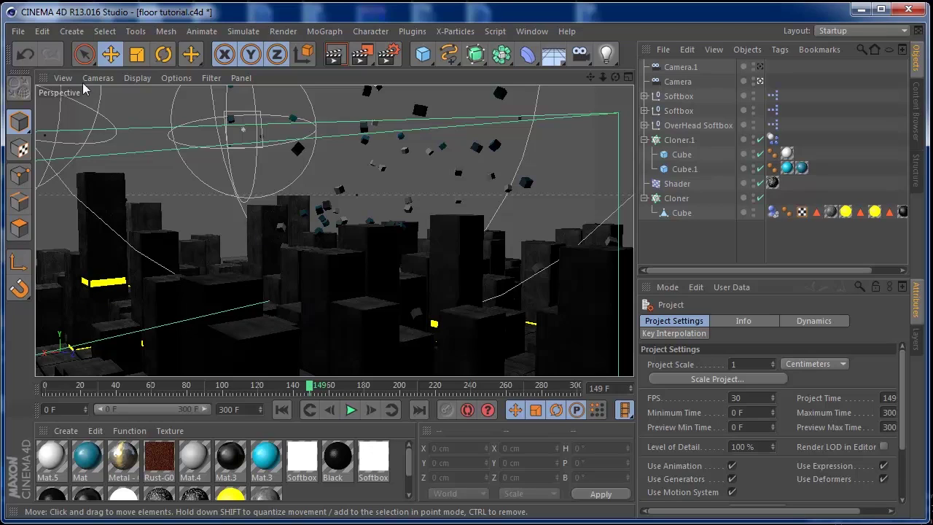
- Create a new project and add a cube primitive
{"action": "left_click", "coordinate": [18, 30]}
{"action": "left_click", "coordinate": [36, 36]}
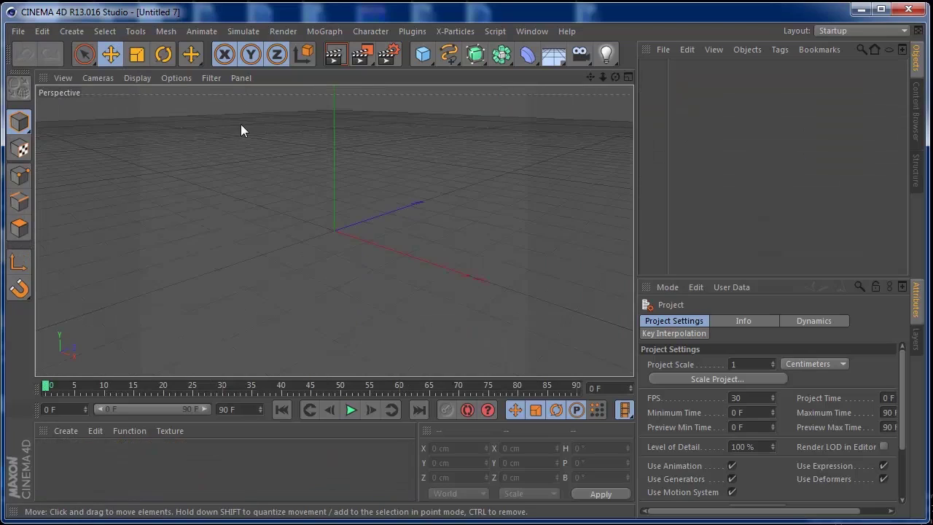
{"action": "left_click_drag", "start_coordinate": [423, 54], "coordinate": [544, 73]}
- Add a MoGraph Cloner and make the cube its child
{"action": "left_click", "coordinate": [326, 31]}
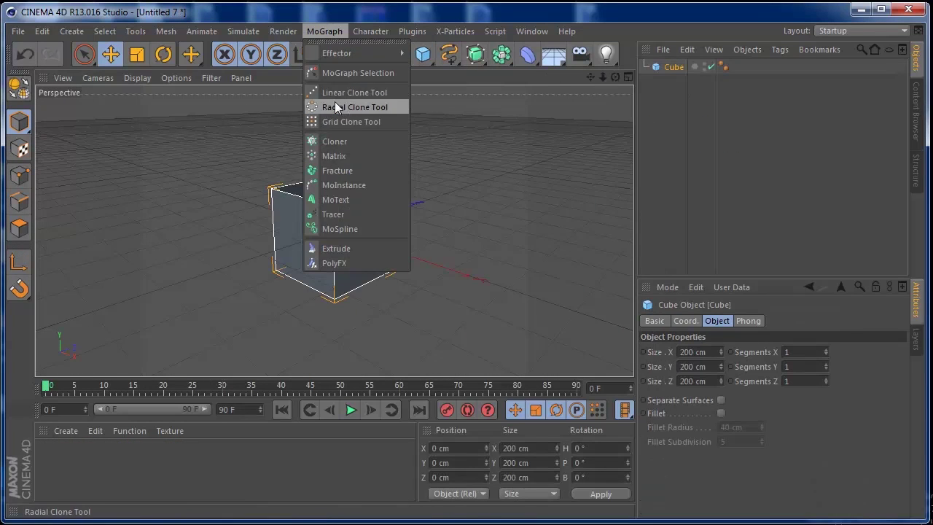
{"action": "left_click", "coordinate": [334, 142]}
{"action": "left_click_drag", "start_coordinate": [670, 81], "coordinate": [675, 68]}
{"action": "left_click", "coordinate": [676, 66]}
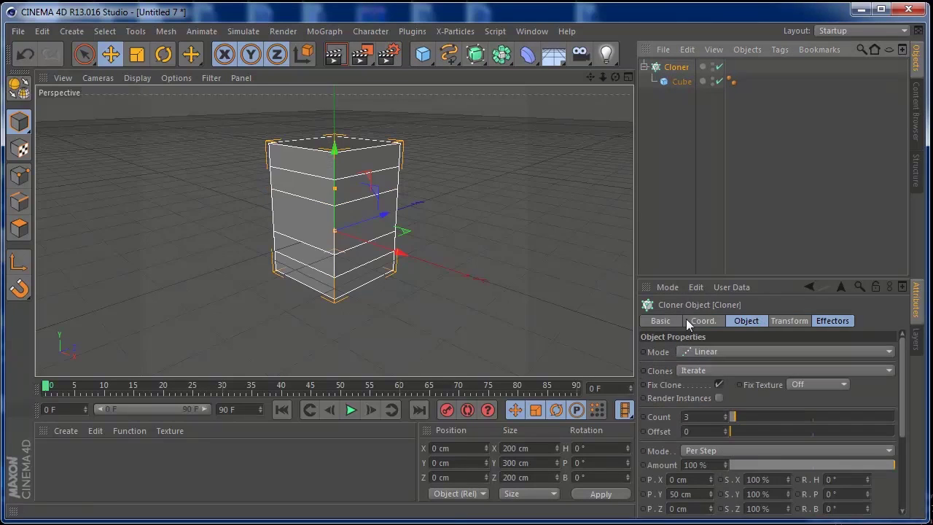
- Set the Cloner's mode to Grid Array with counts of 20, 1 and 20 in X, Y and Z
{"action": "left_click", "coordinate": [719, 352]}
{"action": "left_click", "coordinate": [731, 411]}
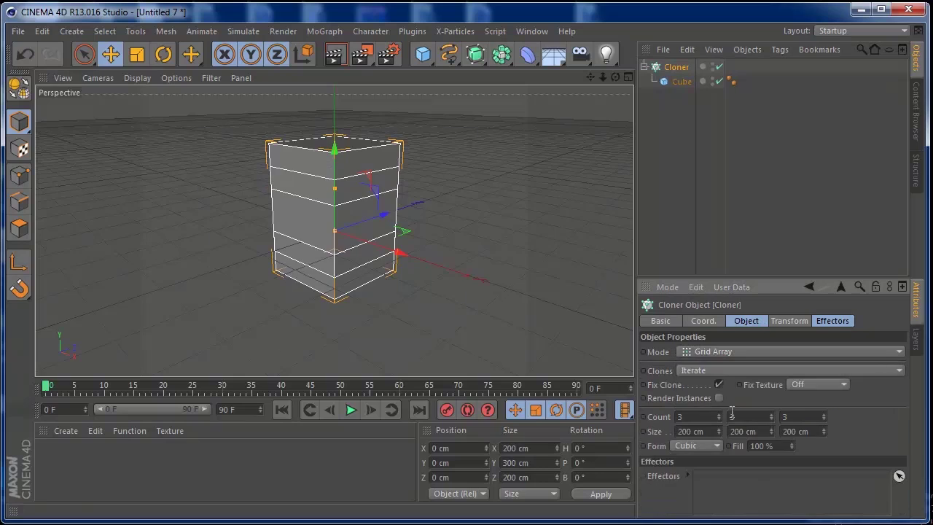
{"action": "double_click", "coordinate": [703, 416]}
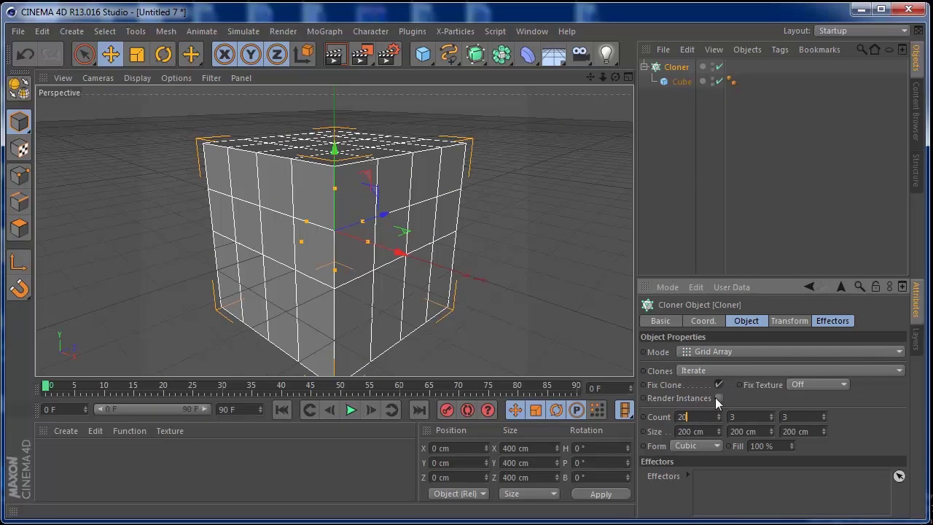
{"action": "key", "text": "Tab"}
{"action": "type", "text": "1"}
{"action": "key", "text": "Tab"}
{"action": "type", "text": "20"}
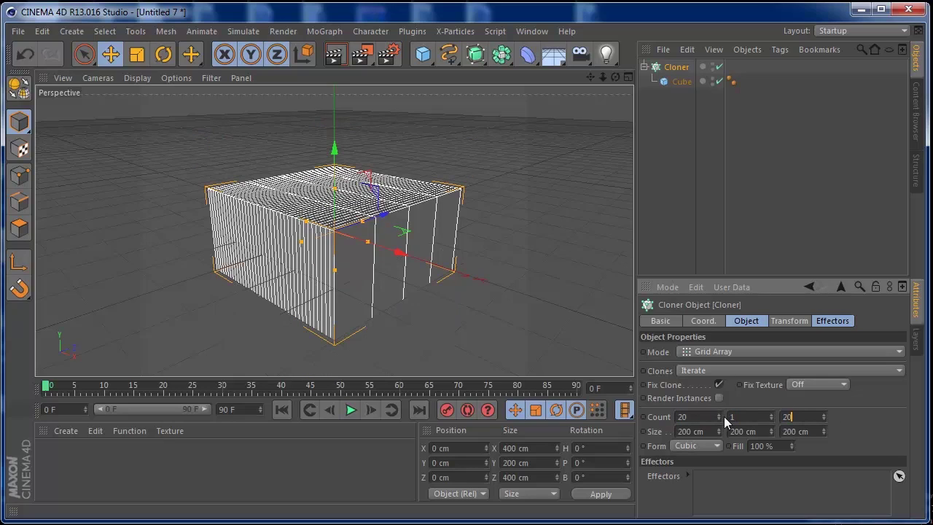
- Set the Cloner's grid size to 4000 cm in both X and Z
{"action": "double_click", "coordinate": [688, 431]}
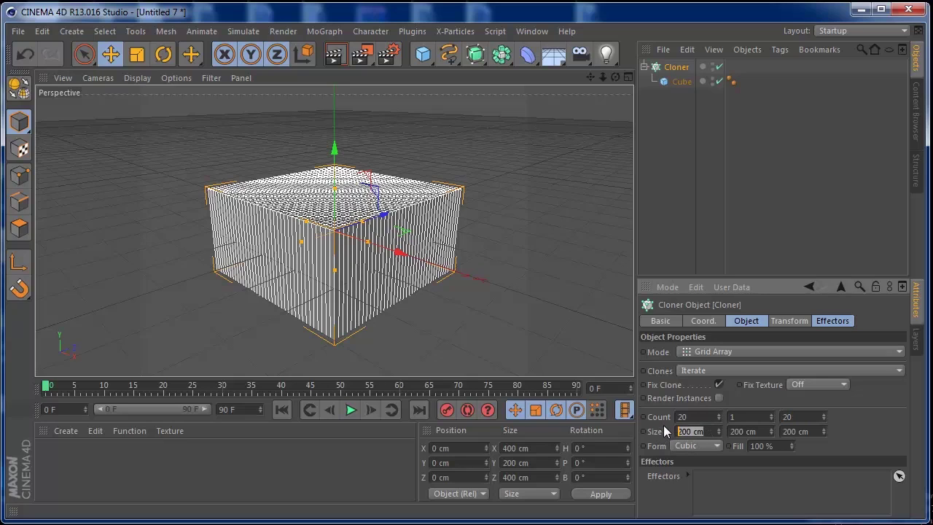
{"action": "type", "text": "4000"}
{"action": "double_click", "coordinate": [802, 430]}
{"action": "type", "text": "40"}
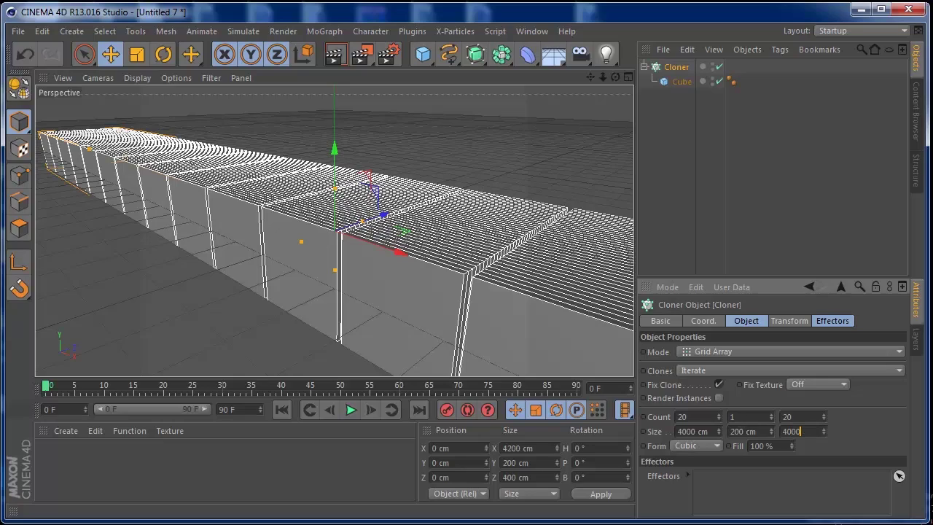
{"action": "key", "text": "Return"}
- Add a Shader effector to the Cloner
{"action": "left_click_drag", "start_coordinate": [605, 77], "coordinate": [510, 78]}
{"action": "left_click_drag", "start_coordinate": [614, 77], "coordinate": [557, 82]}
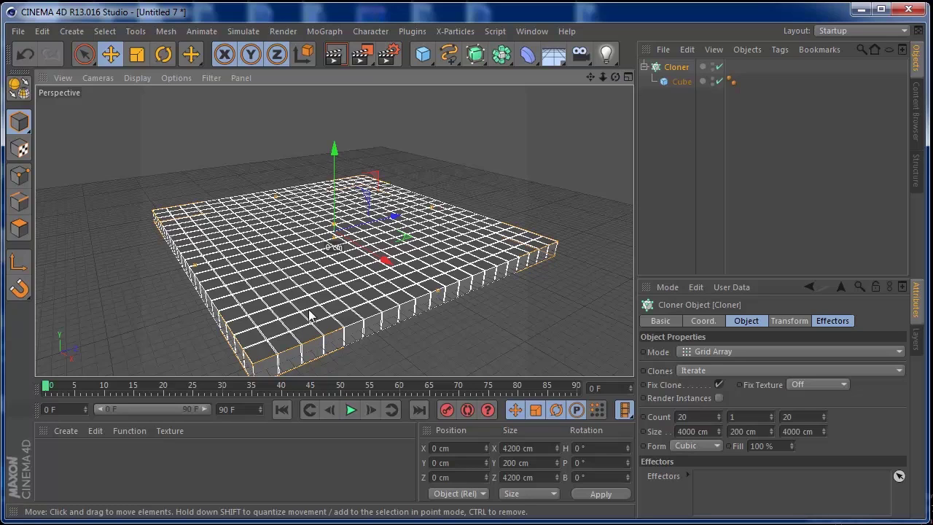
{"action": "left_click", "coordinate": [368, 32]}
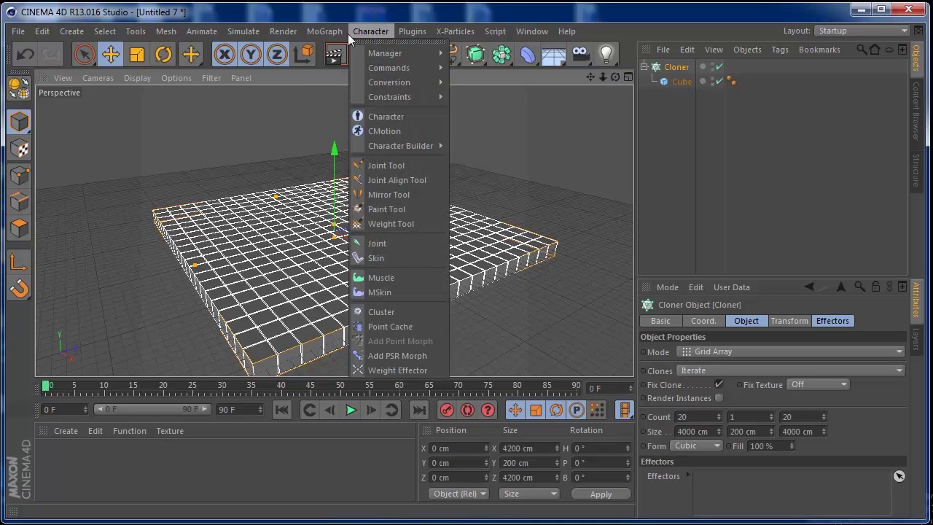
{"action": "mouse_move", "coordinate": [324, 31]}
{"action": "mouse_move", "coordinate": [326, 52]}
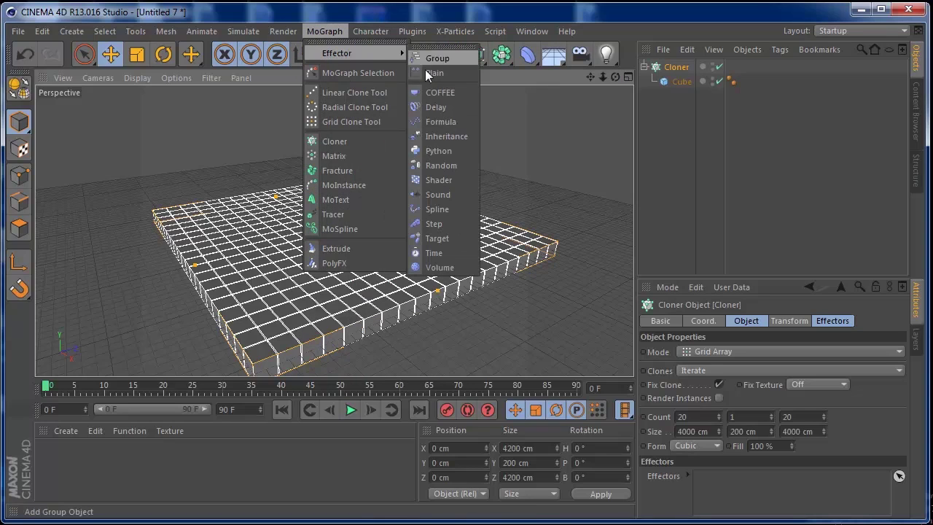
{"action": "left_click", "coordinate": [439, 179]}
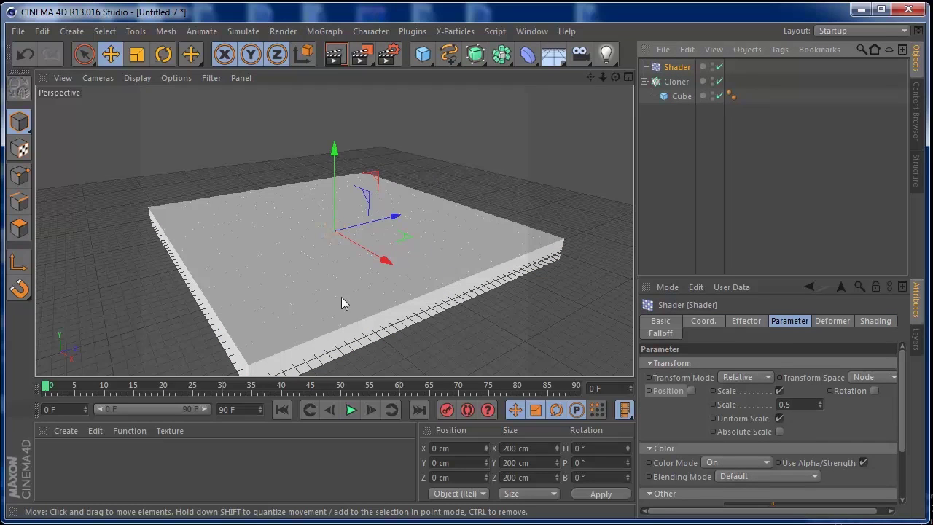
{"action": "left_click_drag", "start_coordinate": [615, 76], "coordinate": [616, 108]}
- Create a new material, load a Noise shader as its Color texture and open the noise settings
{"action": "double_click", "coordinate": [56, 470]}
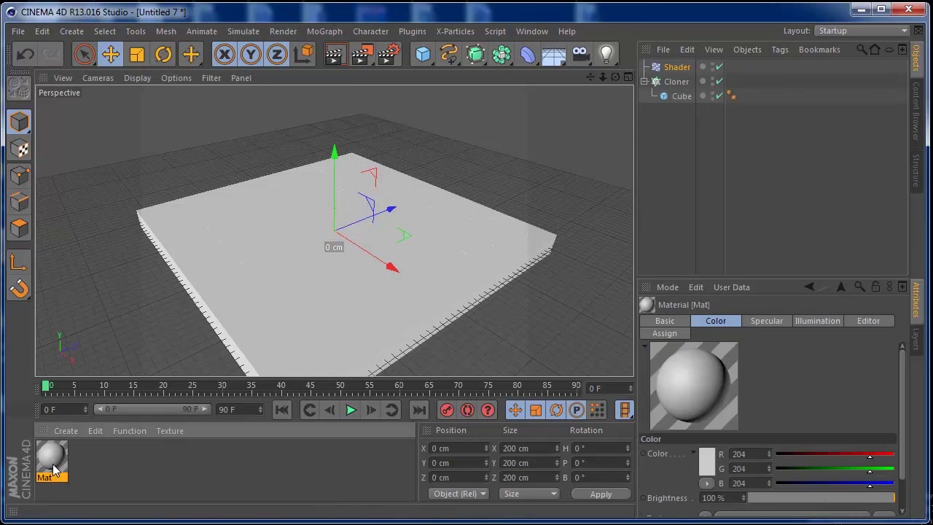
{"action": "double_click", "coordinate": [55, 460]}
{"action": "left_click", "coordinate": [226, 247]}
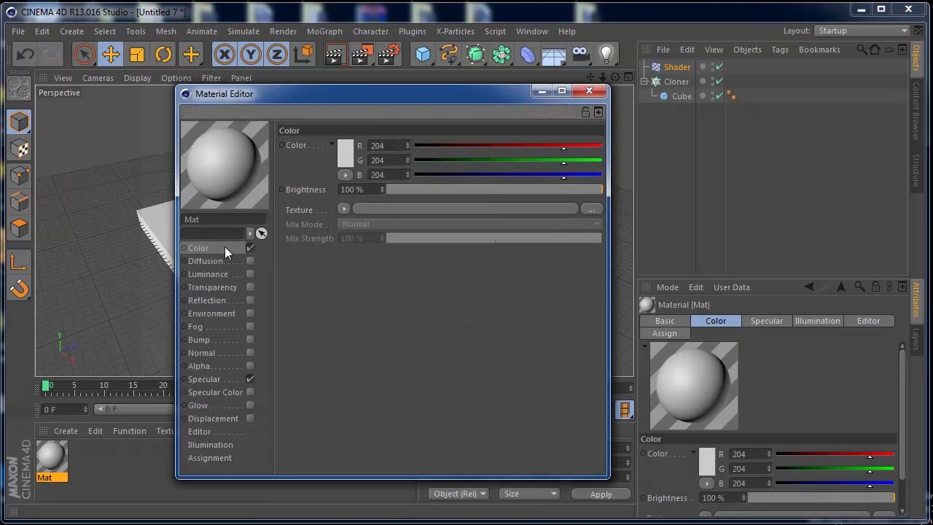
{"action": "left_click", "coordinate": [344, 209]}
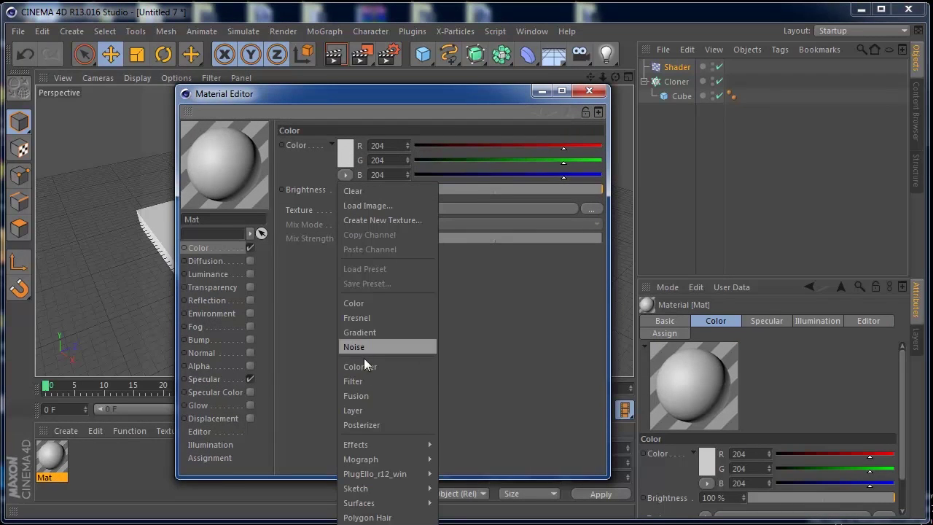
{"action": "left_click", "coordinate": [364, 348]}
{"action": "left_click", "coordinate": [358, 236]}
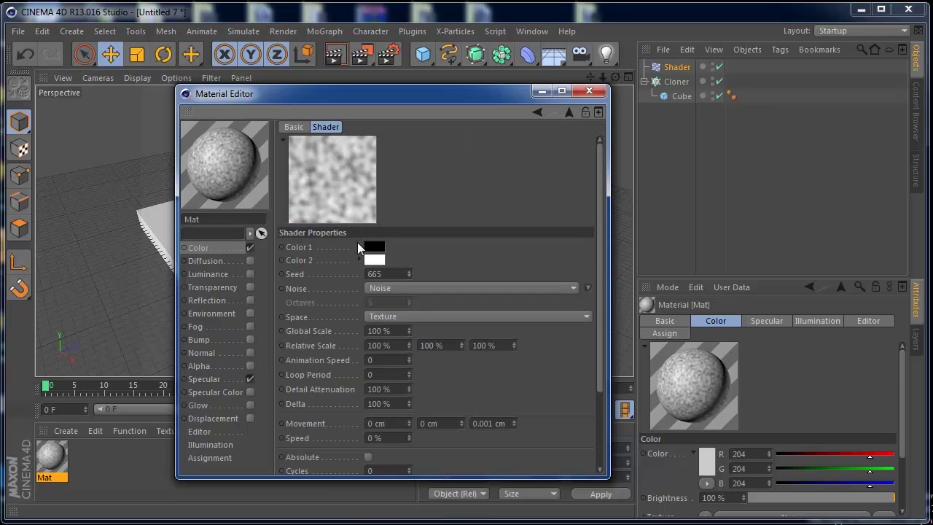
- Turn on the animated preview for the noise and set its Animation Speed to 0.6
{"action": "mouse_move", "coordinate": [602, 230]}
{"action": "left_mouse_down"}
{"action": "mouse_move", "coordinate": [602, 245]}
{"action": "mouse_move", "coordinate": [600, 218]}
{"action": "left_mouse_up"}
{"action": "right_click", "coordinate": [334, 178]}
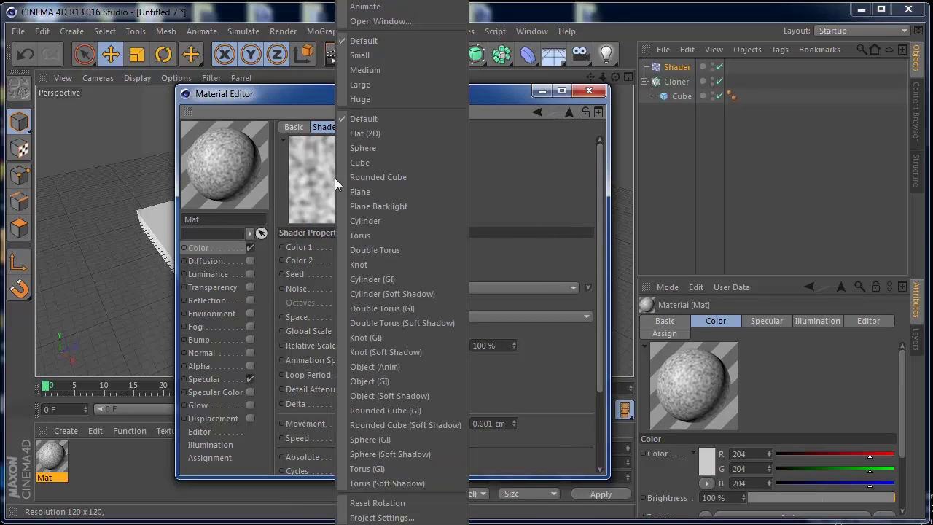
{"action": "left_click", "coordinate": [366, 9]}
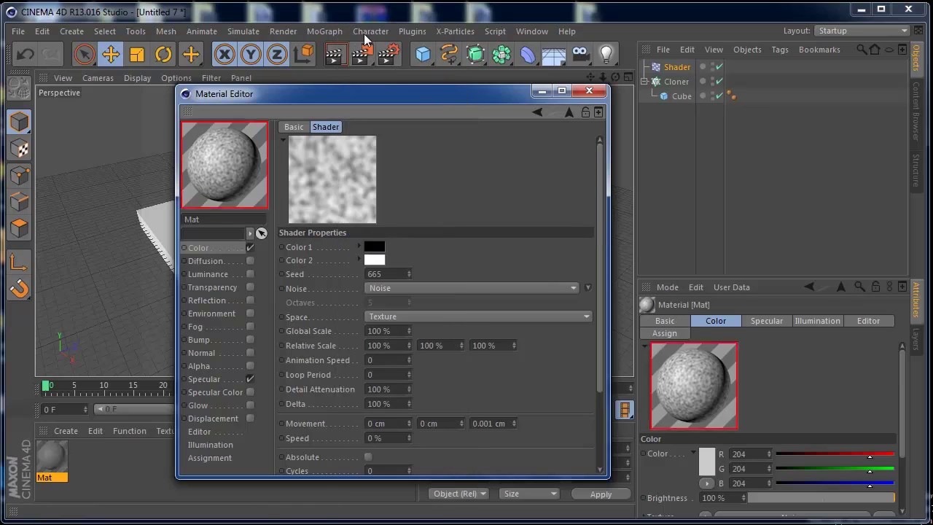
{"action": "left_click", "coordinate": [408, 358]}
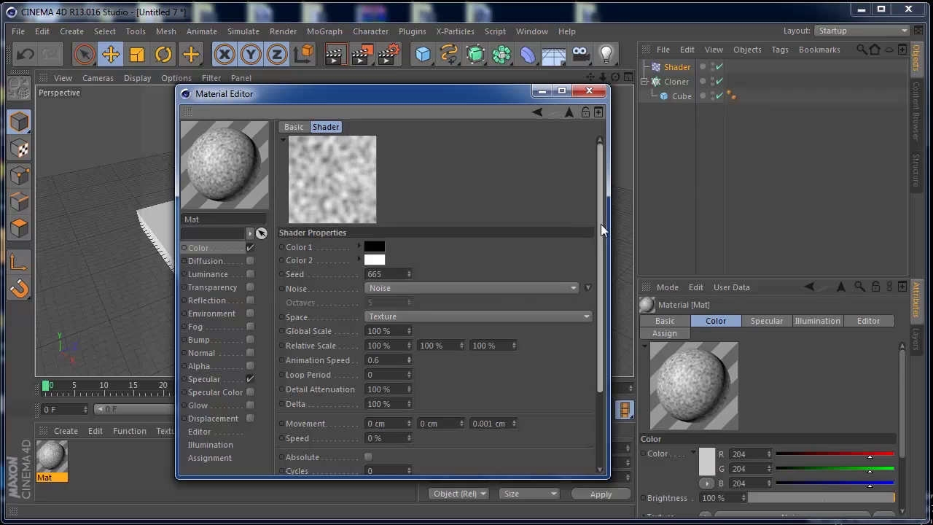
- Set the noise's Global Scale to 153% and close the Material Editor
{"action": "scroll", "coordinate": [600, 224], "scroll_direction": "down", "scroll_amount": 2}
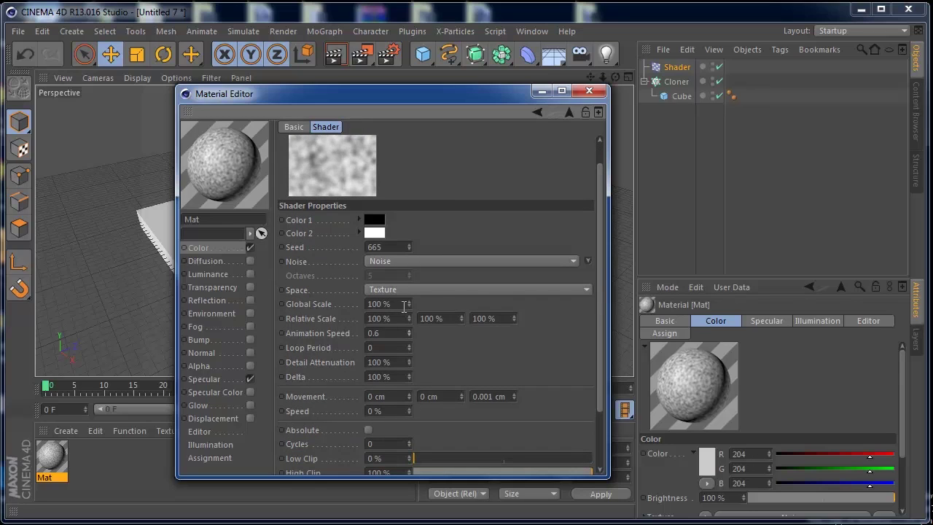
{"action": "left_click_drag", "start_coordinate": [408, 304], "coordinate": [408, 269]}
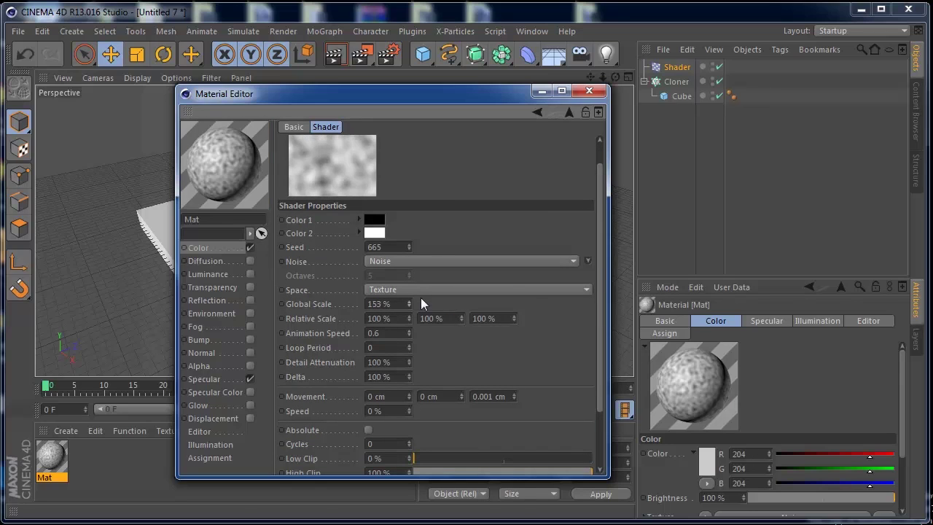
{"action": "scroll", "coordinate": [601, 257], "scroll_direction": "up", "scroll_amount": 2}
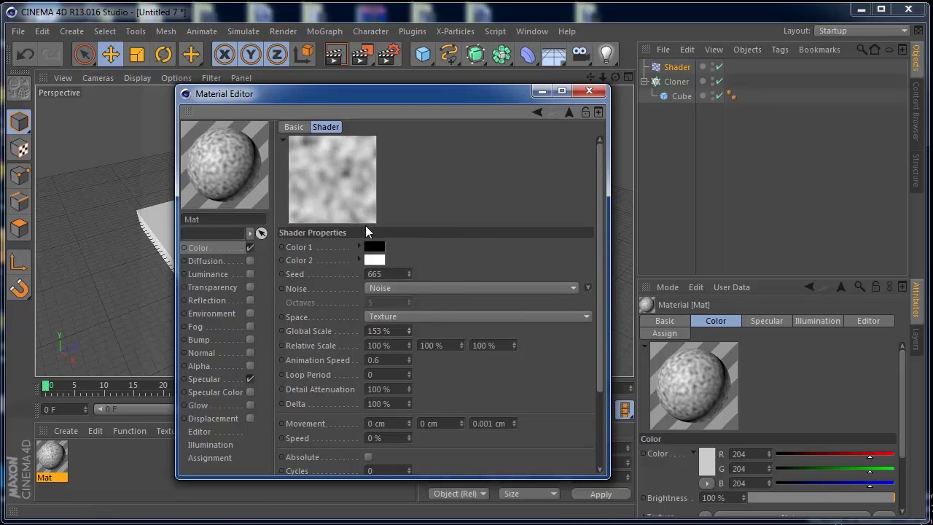
{"action": "left_click", "coordinate": [588, 90]}
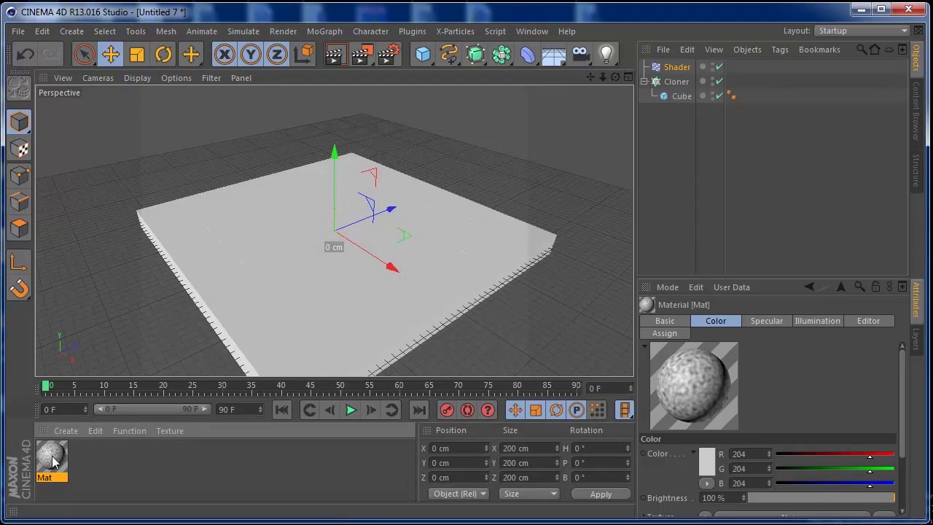
- Assign the noise material to the Shader effector, preview the animation and return to frame 0
{"action": "left_click_drag", "start_coordinate": [52, 459], "coordinate": [669, 71]}
{"action": "left_click", "coordinate": [677, 68]}
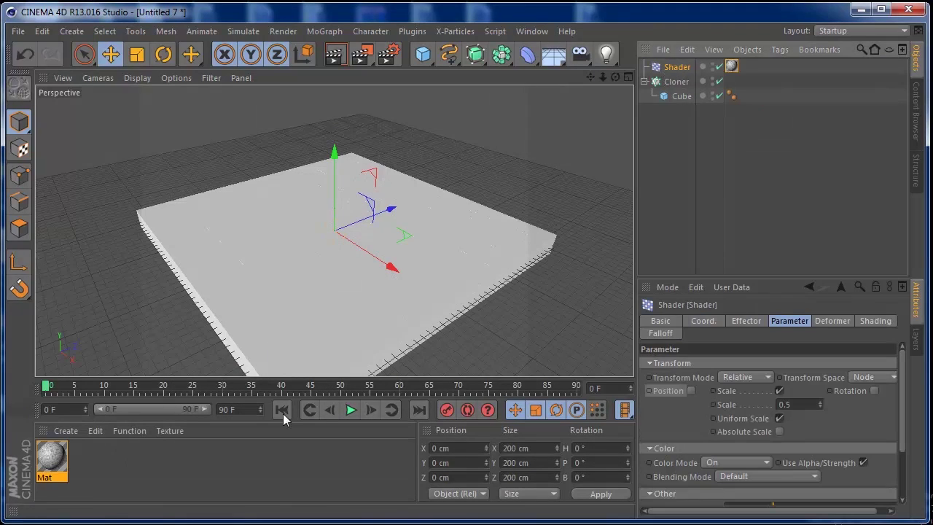
{"action": "left_click", "coordinate": [349, 413]}
{"action": "left_click", "coordinate": [350, 411]}
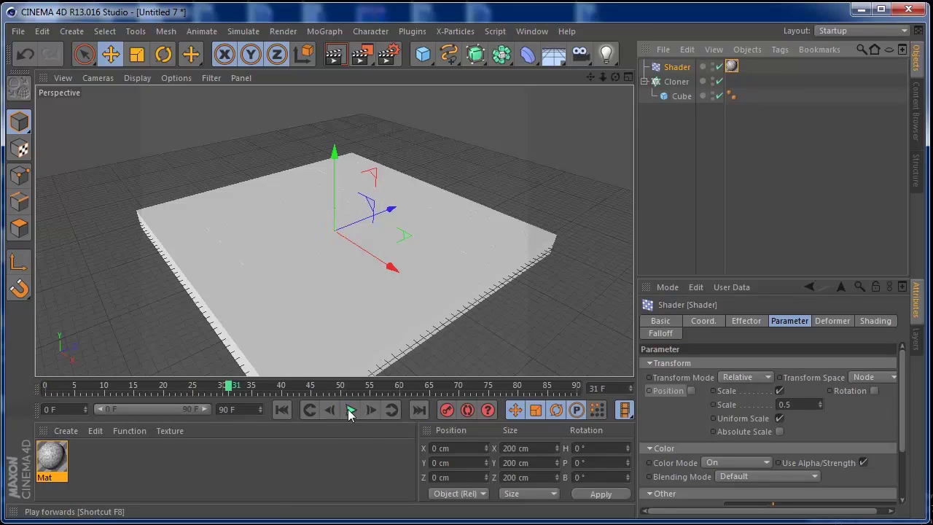
{"action": "left_click", "coordinate": [282, 410]}
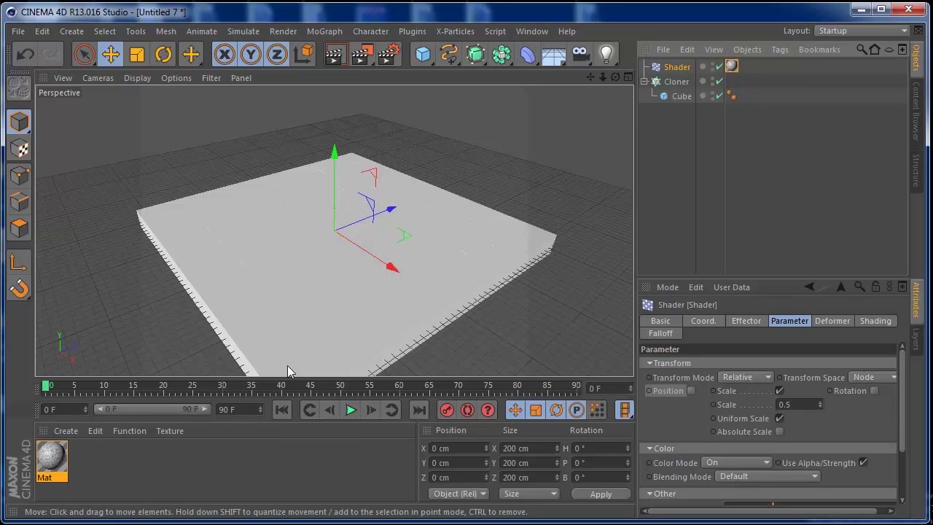
- Set the Shader effector's shading channel to Color and preview the animation
{"action": "left_click_drag", "start_coordinate": [614, 78], "coordinate": [592, 76]}
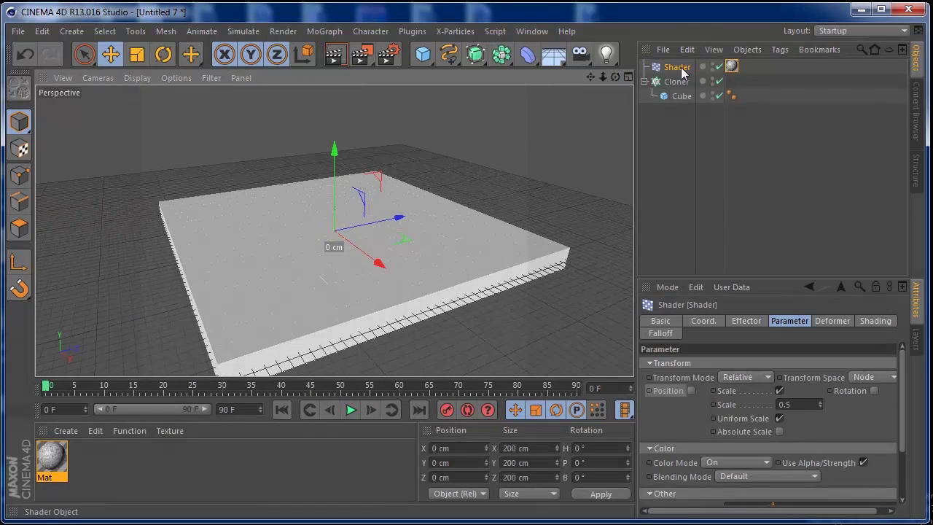
{"action": "left_click", "coordinate": [875, 321]}
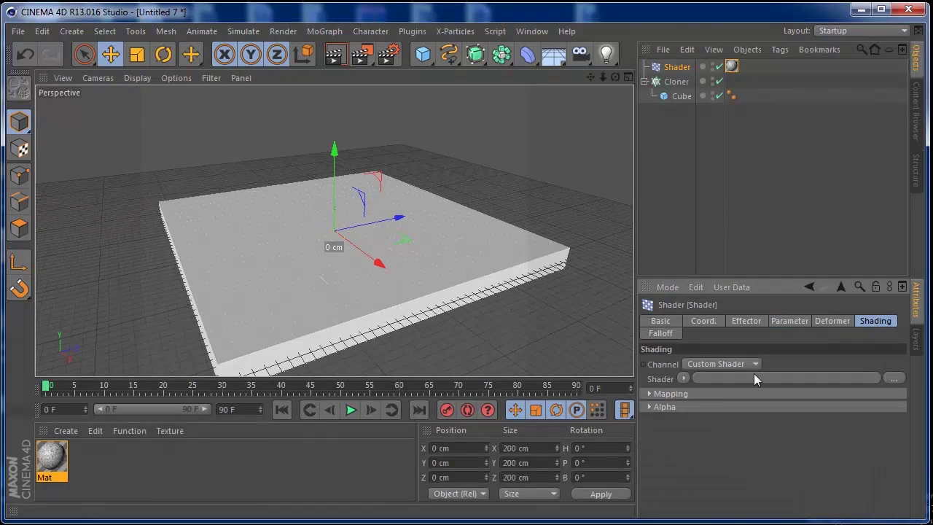
{"action": "left_click", "coordinate": [752, 364]}
{"action": "left_click", "coordinate": [709, 192]}
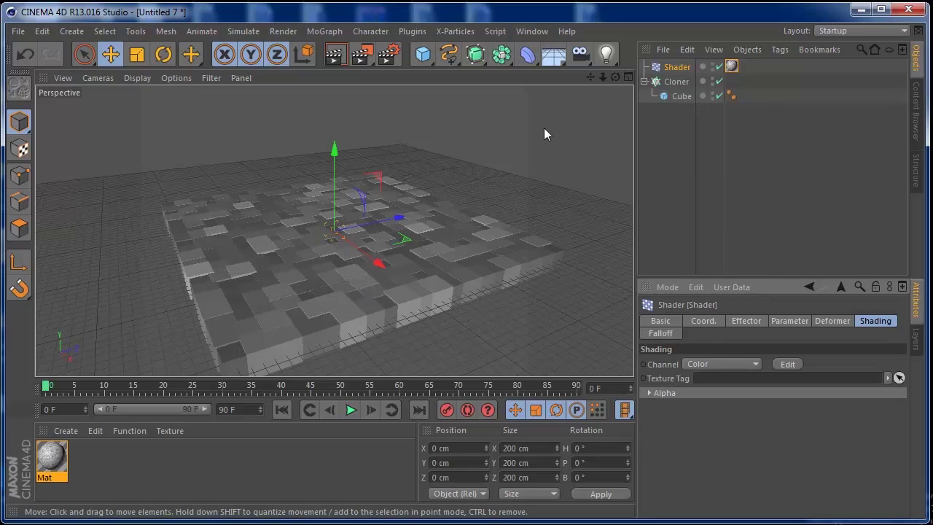
{"action": "left_click", "coordinate": [351, 410]}
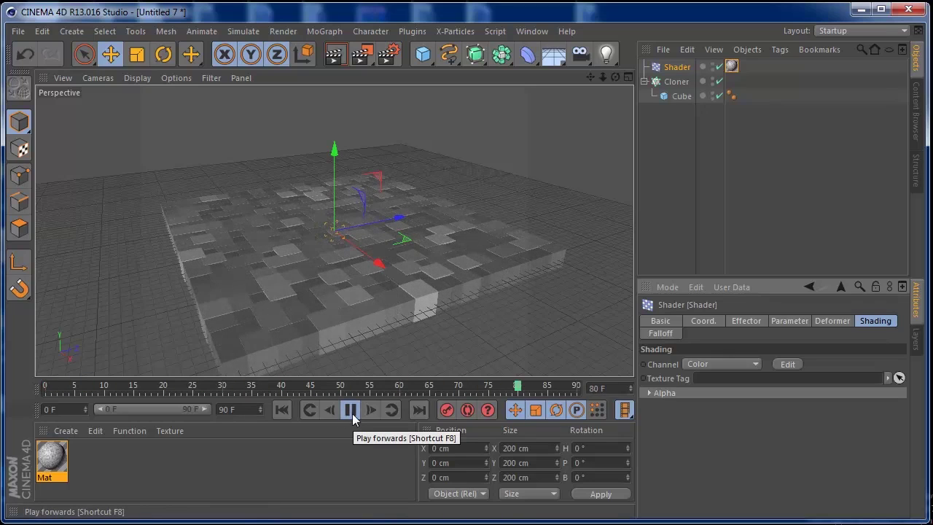
{"action": "left_click", "coordinate": [352, 411]}
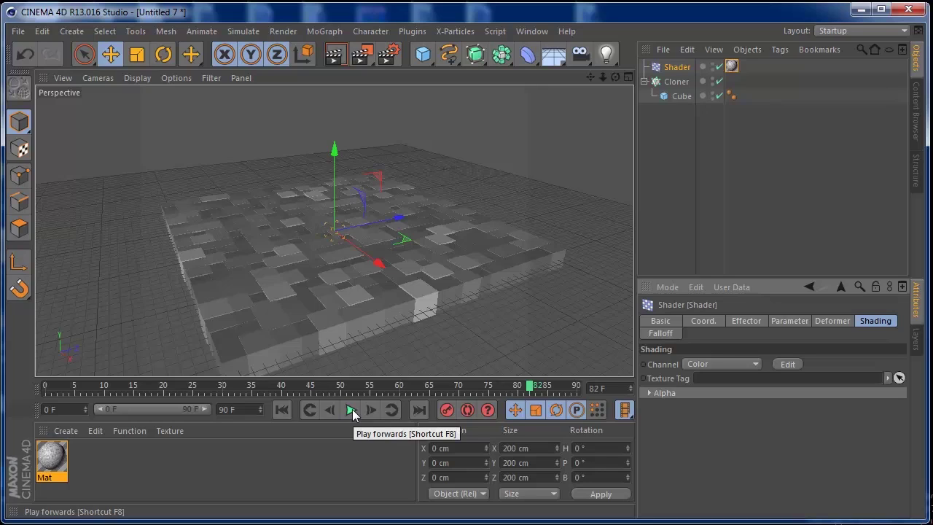
- Turn off Scale and turn on Position in the Shader effector's transform parameters
{"action": "left_click", "coordinate": [778, 325]}
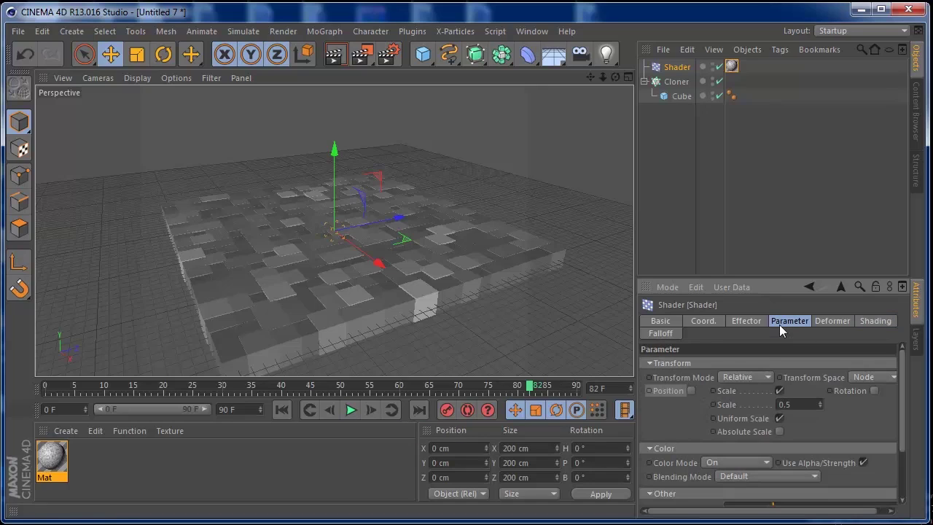
{"action": "left_click", "coordinate": [779, 391]}
{"action": "left_click", "coordinate": [691, 391]}
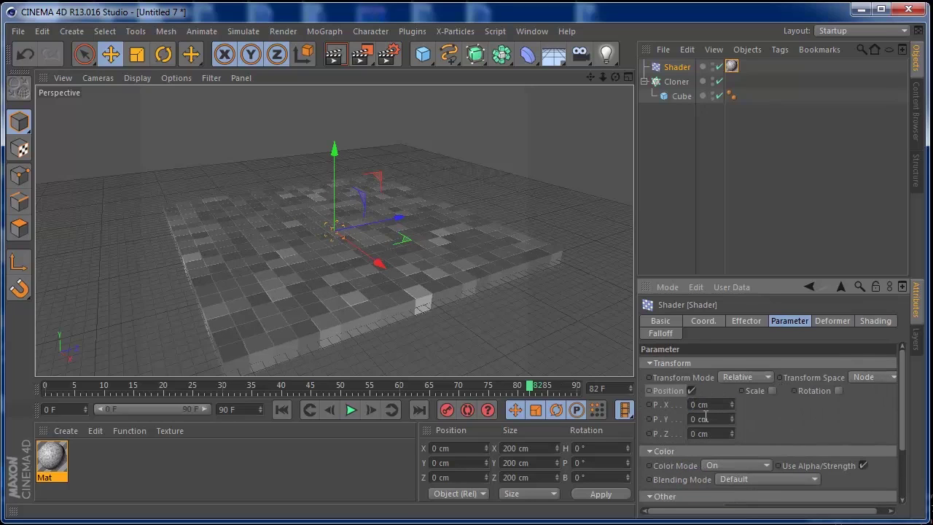
- Set the Shader effector's Y position offset to 1076 cm and preview the animation from the start
{"action": "left_click_drag", "start_coordinate": [732, 419], "coordinate": [732, 150]}
{"action": "left_click_drag", "start_coordinate": [731, 376], "coordinate": [732, 372]}
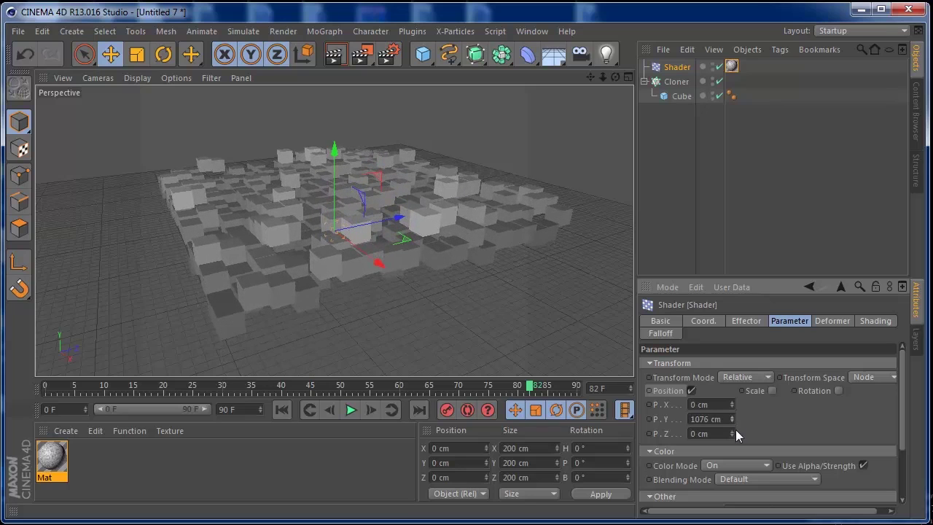
{"action": "mouse_move", "coordinate": [615, 77]}
{"action": "left_mouse_down"}
{"action": "mouse_move", "coordinate": [539, 82]}
{"action": "mouse_move", "coordinate": [529, 99]}
{"action": "mouse_move", "coordinate": [590, 79]}
{"action": "mouse_move", "coordinate": [590, 102]}
{"action": "left_mouse_up"}
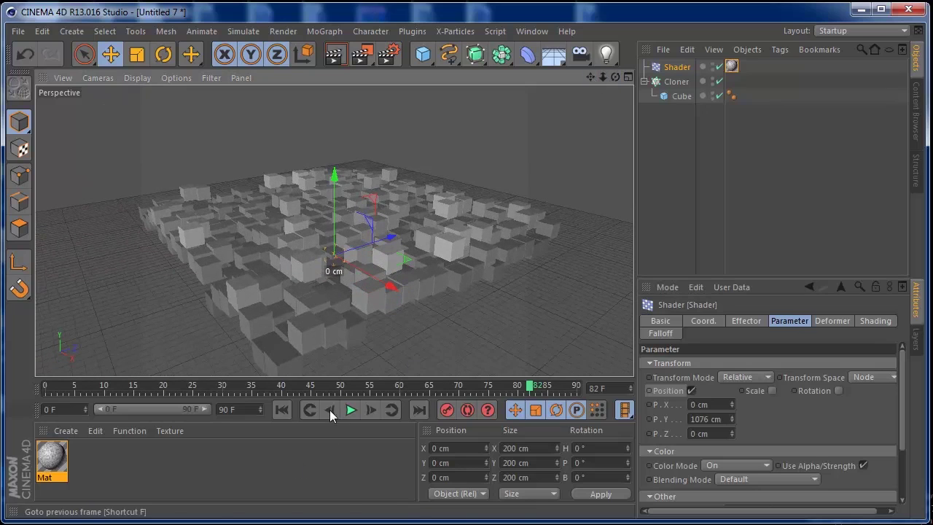
{"action": "left_click", "coordinate": [289, 411]}
{"action": "left_click", "coordinate": [352, 412]}
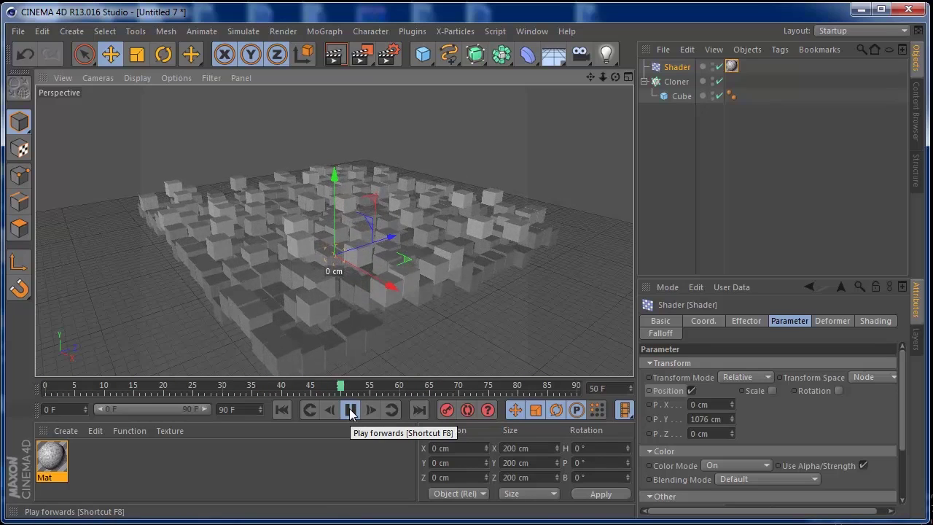
{"action": "left_click", "coordinate": [350, 410]}
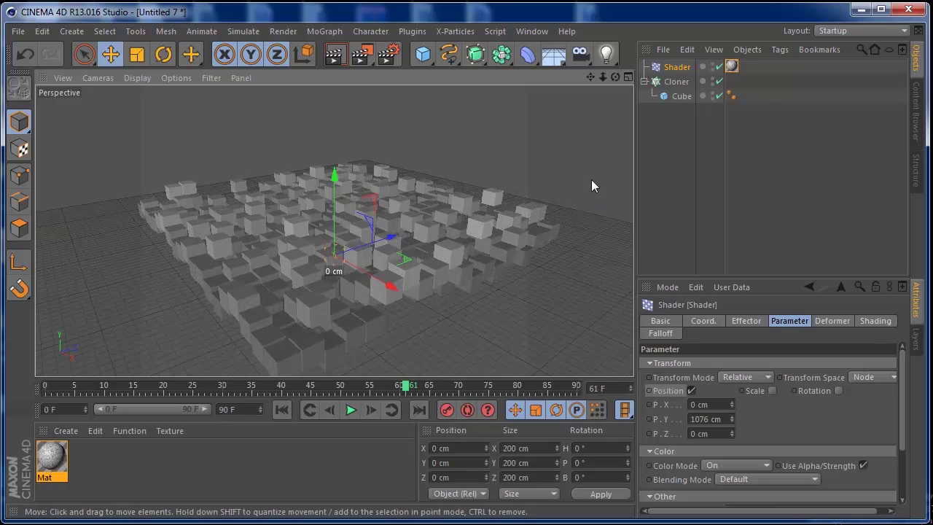
- Take the Cube out of the Cloner and convert it to an editable polygon object
{"action": "mouse_move", "coordinate": [603, 77]}
{"action": "left_mouse_down"}
{"action": "mouse_move", "coordinate": [615, 62]}
{"action": "mouse_move", "coordinate": [612, 73]}
{"action": "left_mouse_up"}
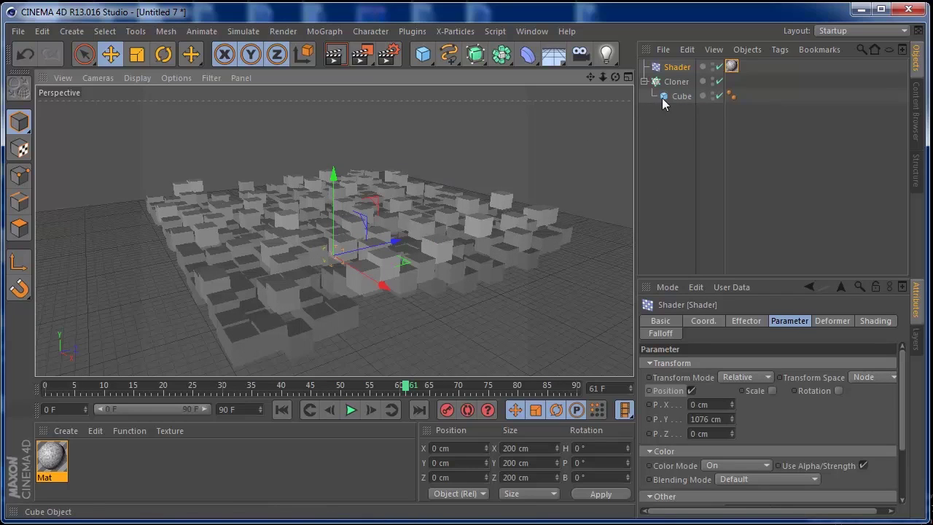
{"action": "left_click_drag", "start_coordinate": [662, 97], "coordinate": [665, 111]}
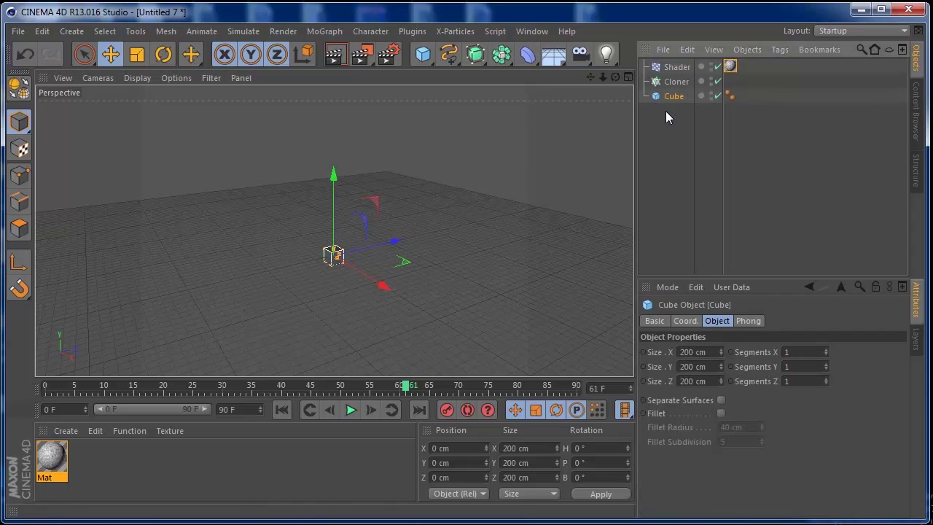
{"action": "left_click_drag", "start_coordinate": [610, 79], "coordinate": [610, 79]}
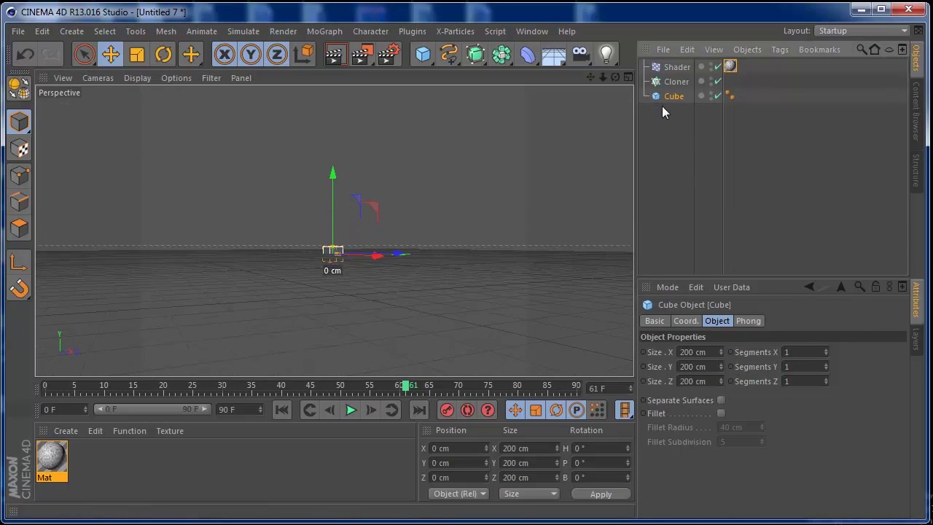
{"action": "key", "text": "c"}
{"action": "mouse_move", "coordinate": [602, 79]}
{"action": "left_mouse_down"}
{"action": "mouse_move", "coordinate": [590, 79]}
{"action": "mouse_move", "coordinate": [616, 78]}
{"action": "left_mouse_up"}
- Select the cube's bottom polygon in Polygon mode and extrude it downward by about 513 cm
{"action": "left_click", "coordinate": [29, 229]}
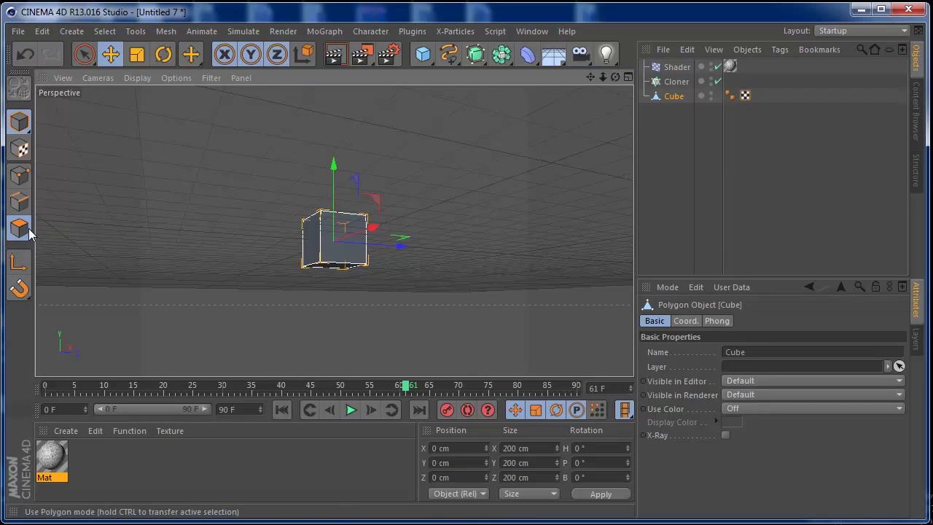
{"action": "left_click", "coordinate": [28, 231]}
{"action": "left_click", "coordinate": [327, 268]}
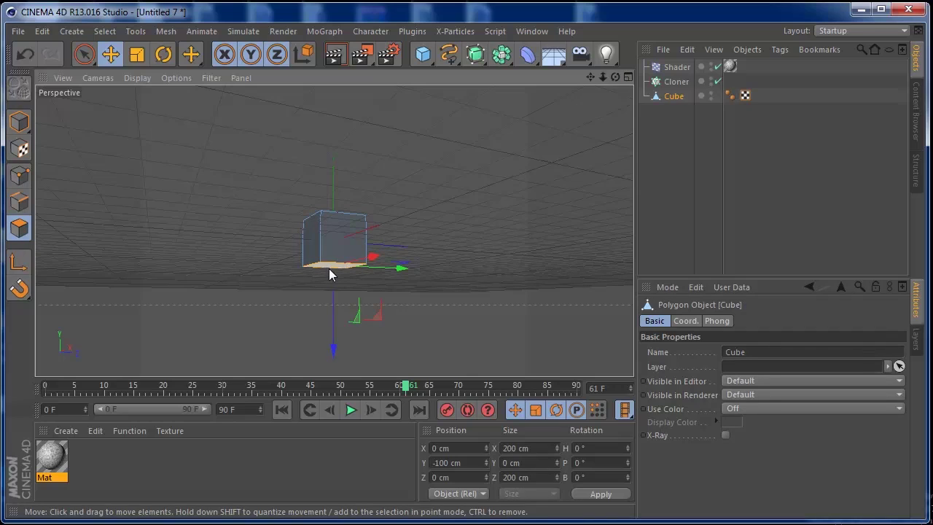
{"action": "right_click", "coordinate": [329, 267]}
{"action": "left_click", "coordinate": [348, 261]}
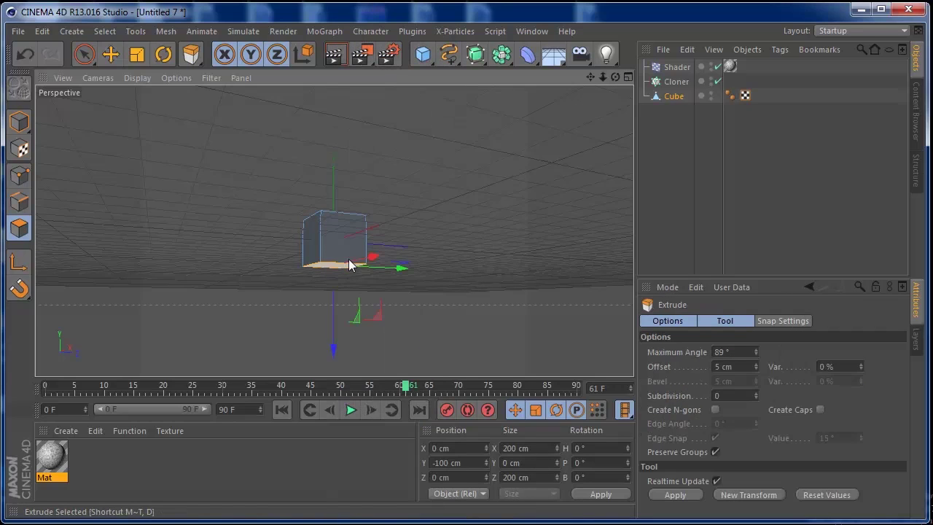
{"action": "left_click_drag", "start_coordinate": [394, 327], "coordinate": [755, 328]}
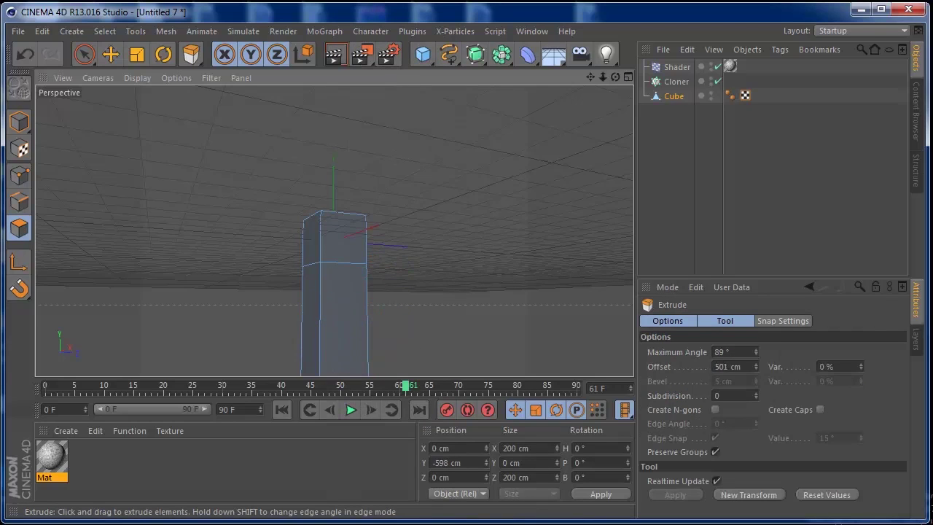
- Select the loop of side polygons on the extruded lower section with Loop Selection
{"action": "left_click_drag", "start_coordinate": [597, 79], "coordinate": [619, 84]}
{"action": "left_click", "coordinate": [623, 77]}
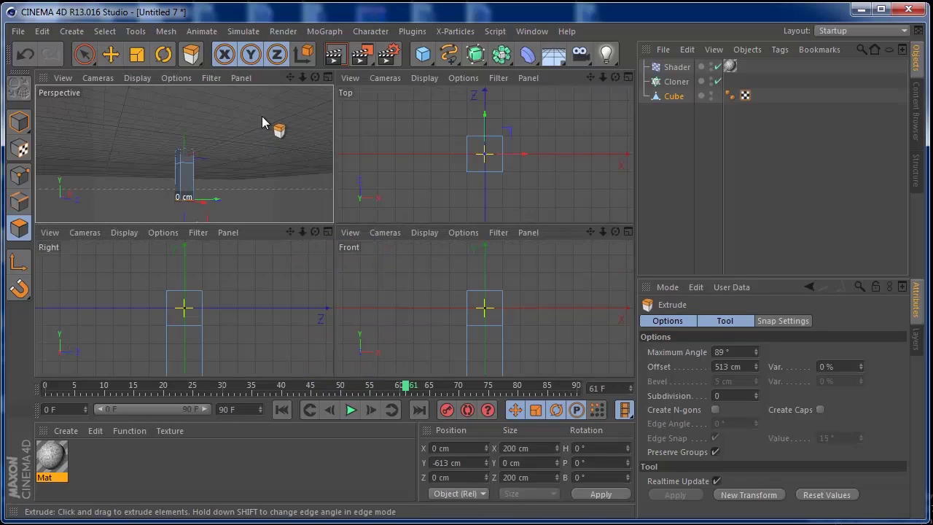
{"action": "left_click", "coordinate": [328, 78]}
{"action": "left_click_drag", "start_coordinate": [615, 78], "coordinate": [594, 82]}
{"action": "left_click_drag", "start_coordinate": [333, 230], "coordinate": [333, 230]}
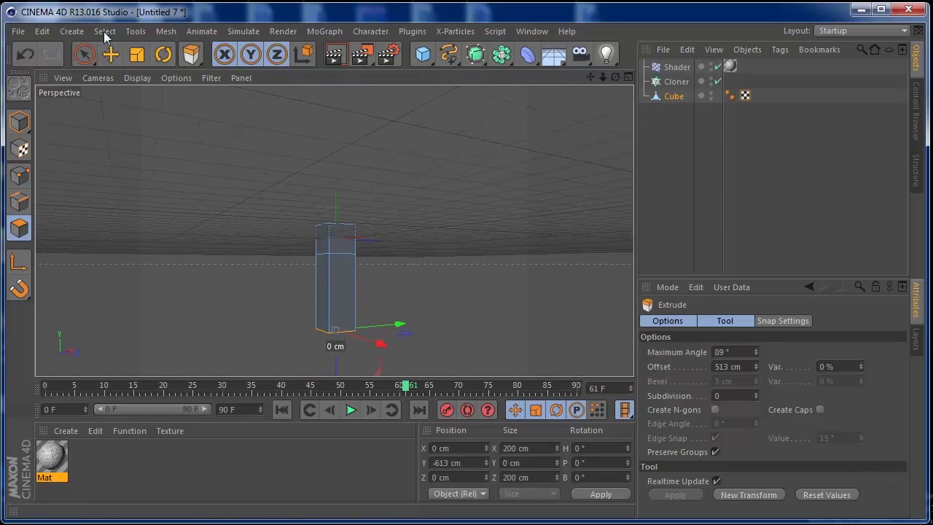
{"action": "left_click", "coordinate": [102, 32]}
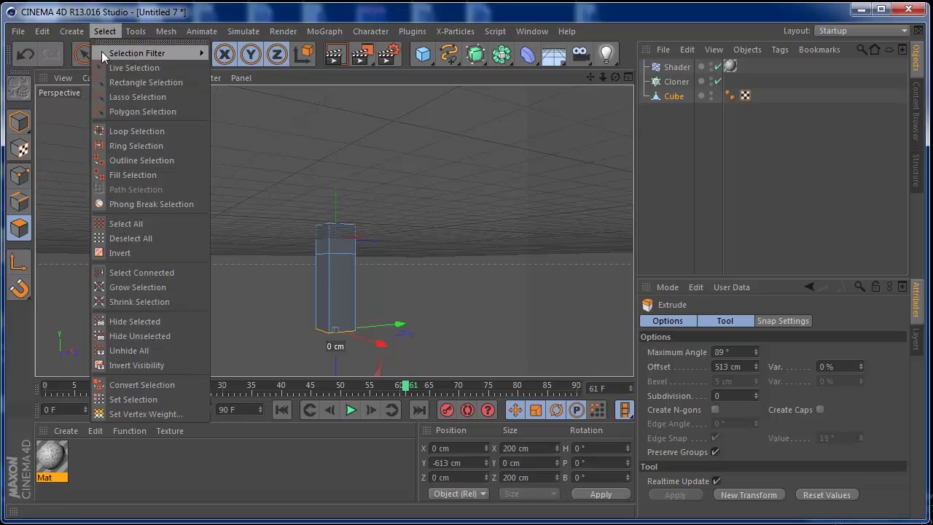
{"action": "left_click", "coordinate": [128, 132]}
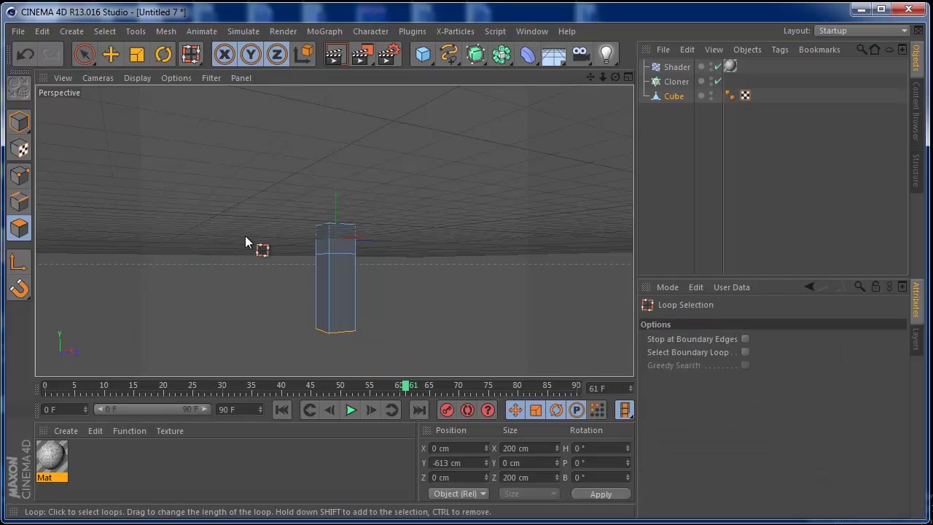
{"action": "left_click", "coordinate": [337, 328]}
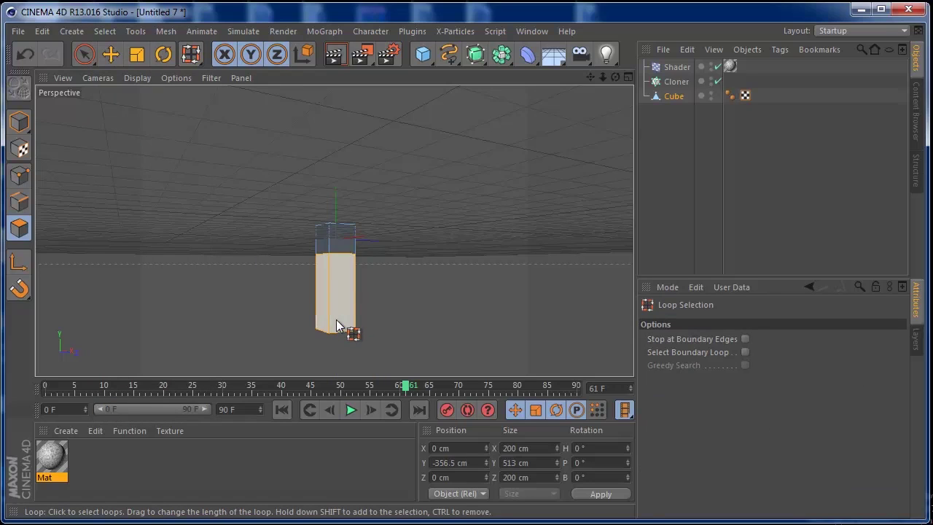
- Cut the selected side polygons twice near the column's bottom using the Knife in Plane mode on the X-Z plane
{"action": "right_click", "coordinate": [340, 323]}
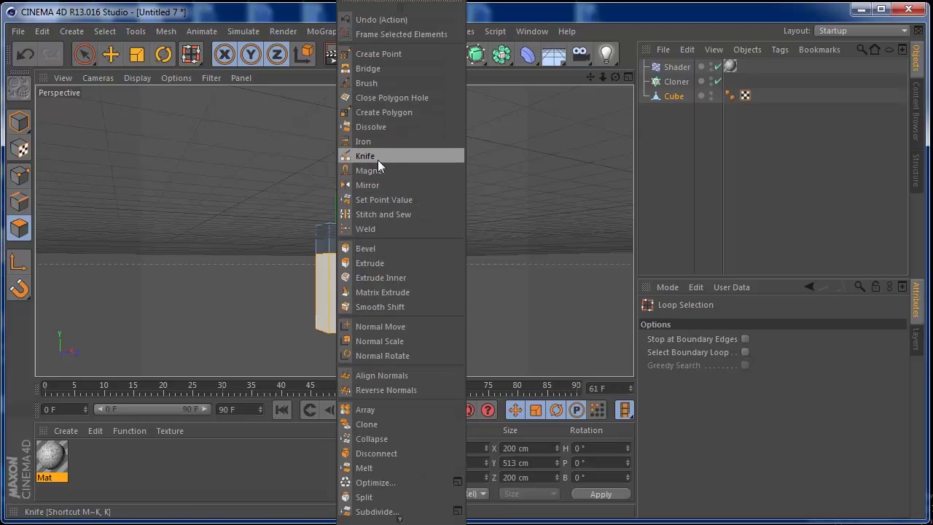
{"action": "left_click", "coordinate": [377, 160]}
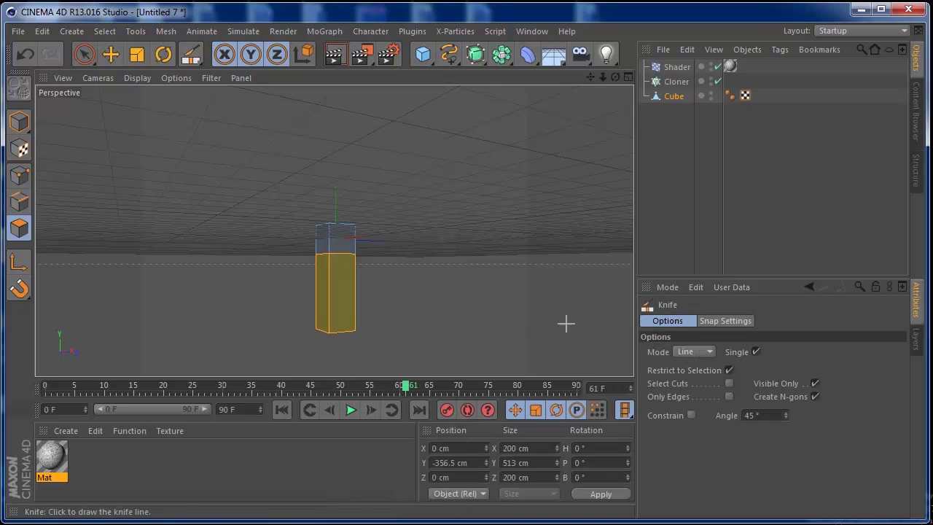
{"action": "left_click", "coordinate": [701, 351]}
{"action": "left_click", "coordinate": [707, 396]}
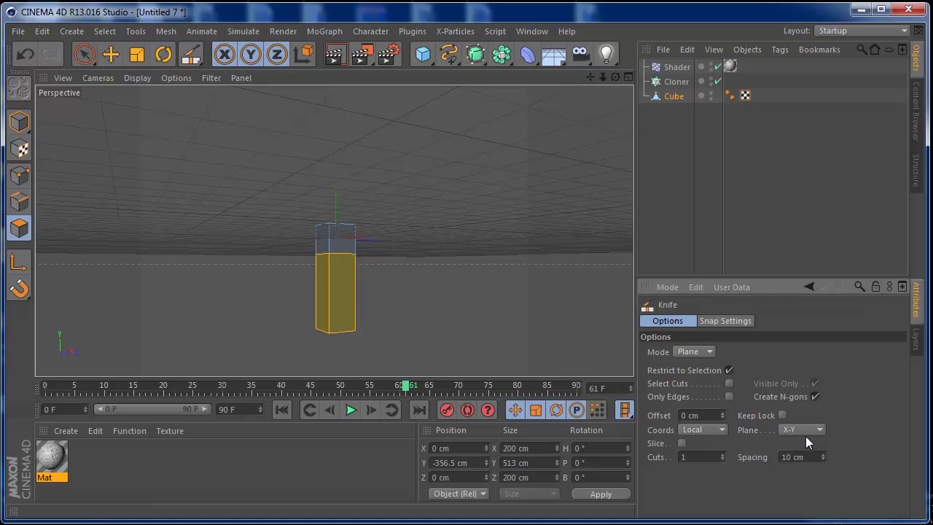
{"action": "left_click", "coordinate": [805, 430]}
{"action": "left_click", "coordinate": [816, 472]}
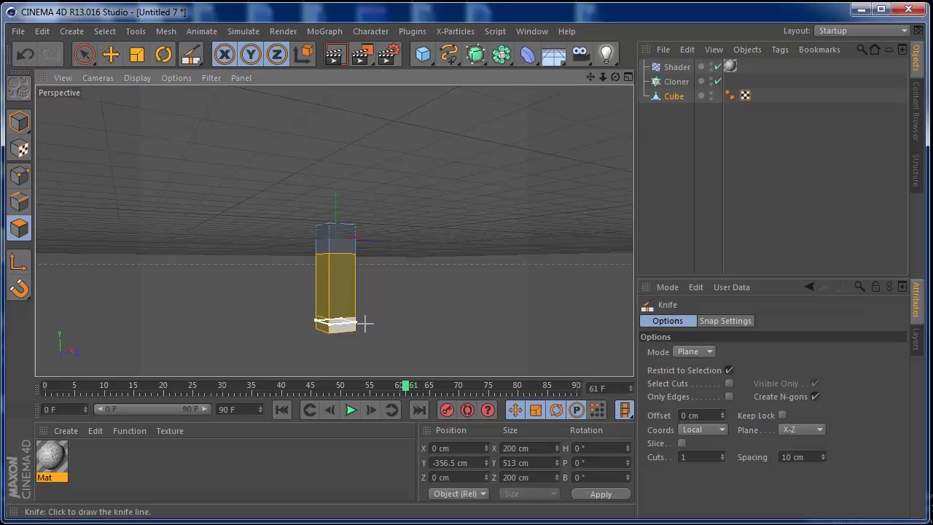
{"action": "left_click", "coordinate": [365, 322]}
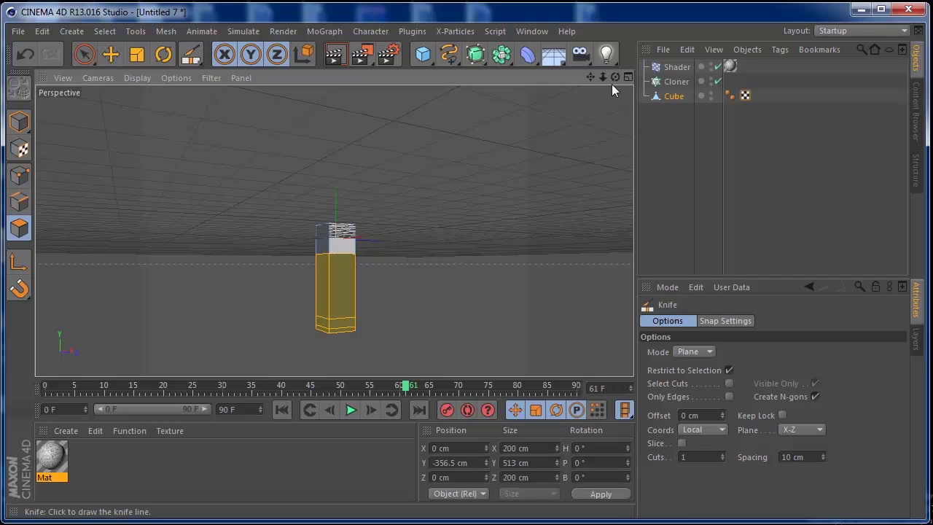
{"action": "left_click_drag", "start_coordinate": [615, 77], "coordinate": [333, 231]}
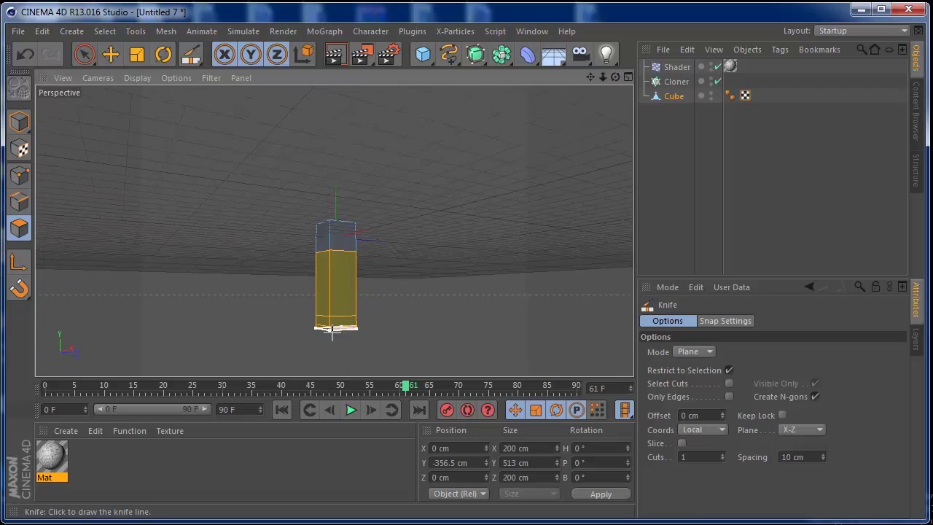
- Loop-select only the narrow band of polygons between the two cuts near the column's bottom
{"action": "left_click", "coordinate": [105, 31]}
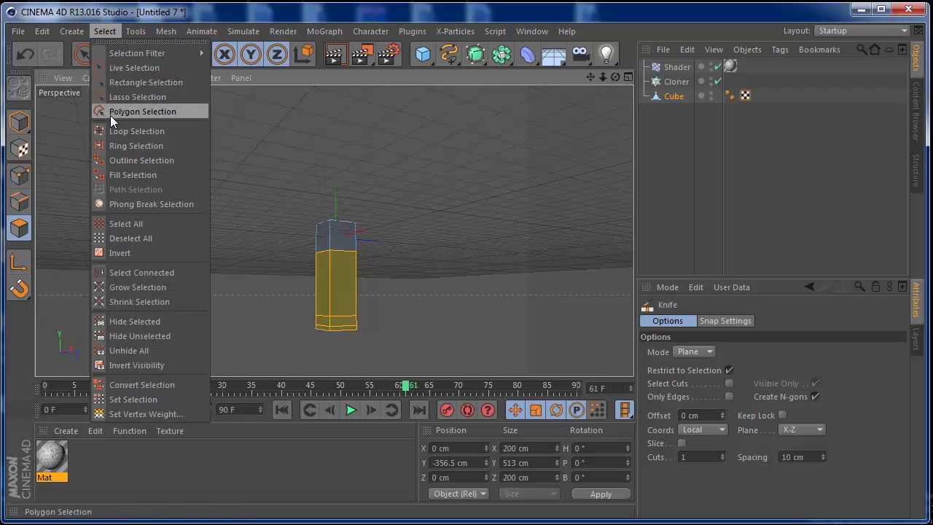
{"action": "left_click", "coordinate": [116, 131]}
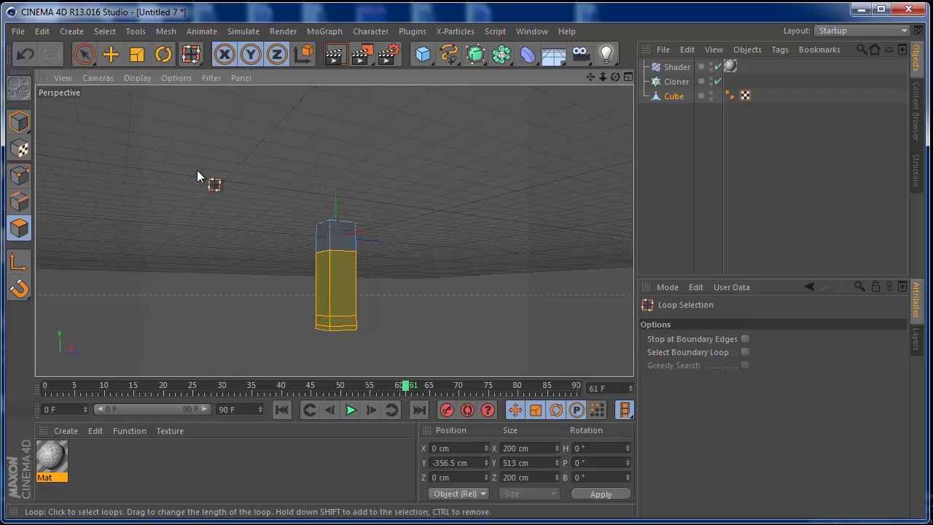
{"action": "left_click", "coordinate": [331, 325]}
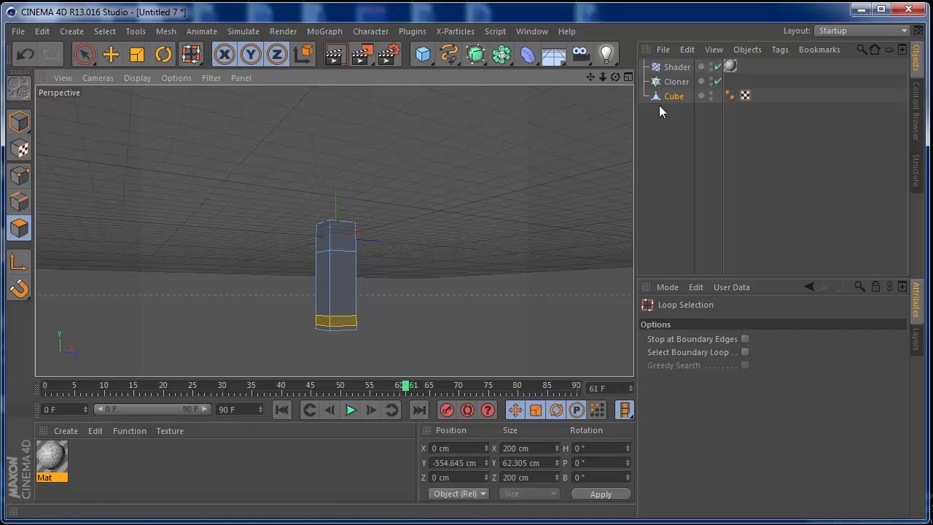
- Inset the selected band's polygons with Extrude Inner at an offset of about 9 cm
{"action": "left_click_drag", "start_coordinate": [590, 76], "coordinate": [589, 46]}
{"action": "left_click_drag", "start_coordinate": [603, 76], "coordinate": [587, 45]}
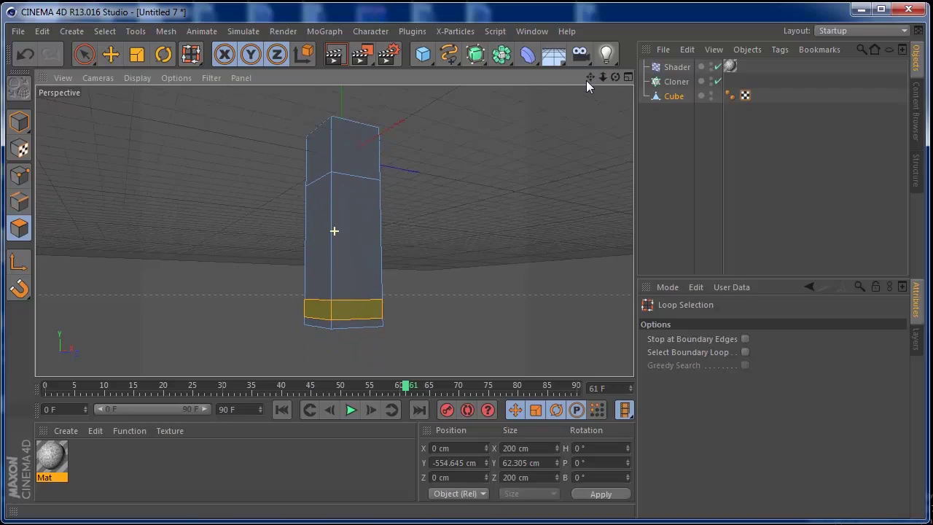
{"action": "left_click_drag", "start_coordinate": [602, 77], "coordinate": [590, 34]}
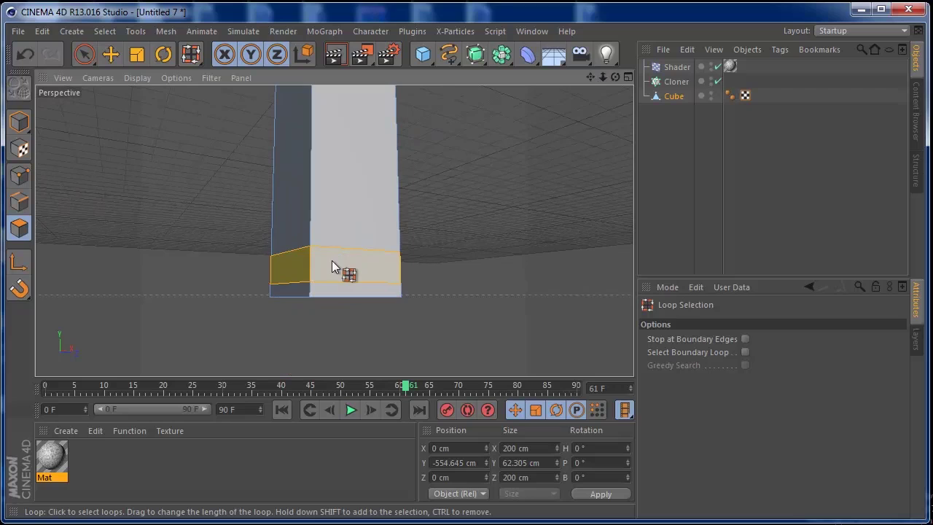
{"action": "right_click", "coordinate": [306, 274]}
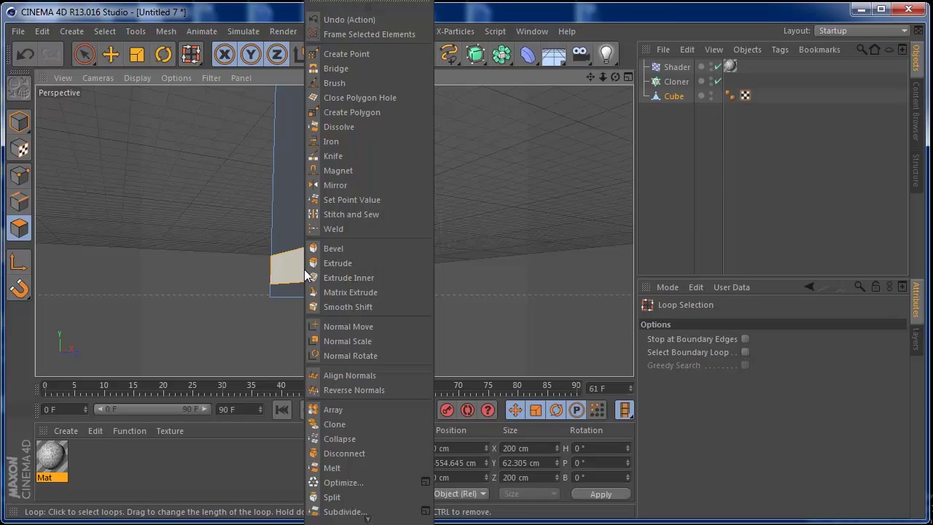
{"action": "left_click", "coordinate": [328, 278]}
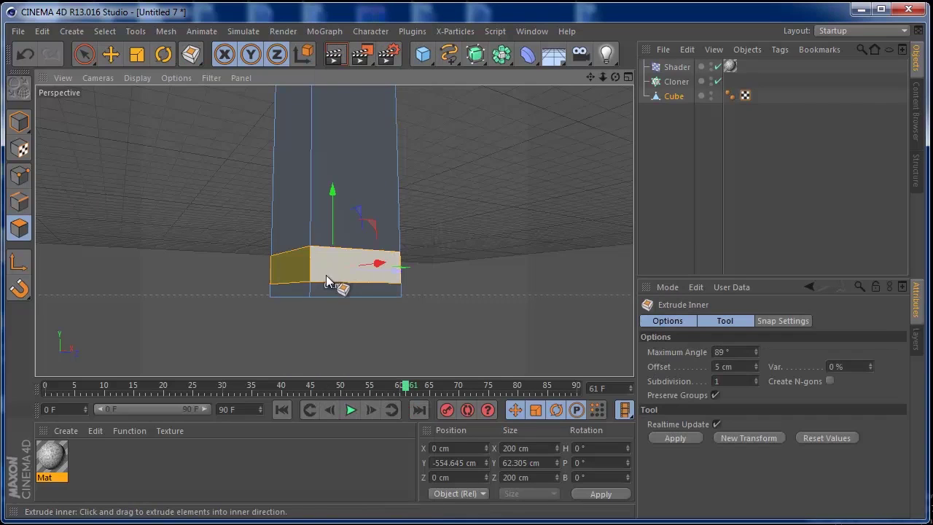
{"action": "left_click_drag", "start_coordinate": [347, 278], "coordinate": [380, 278]}
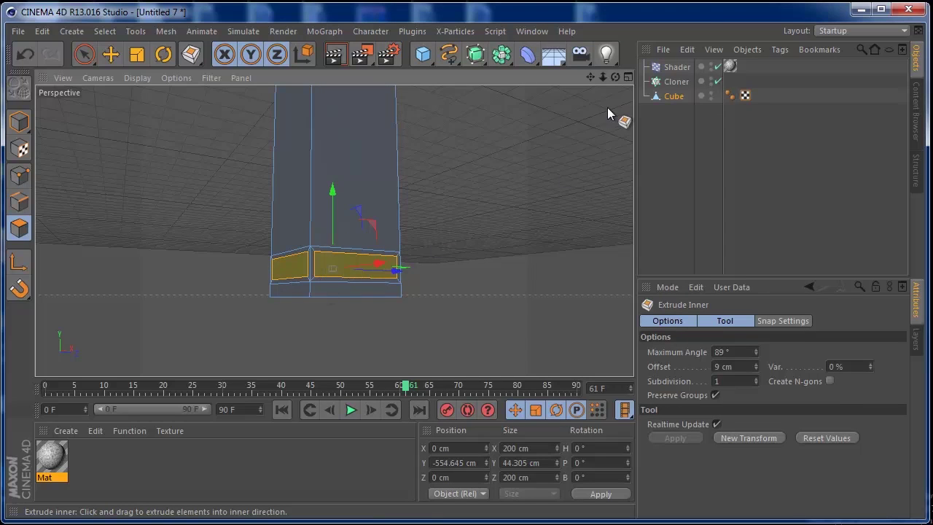
- Extrude the inset band polygons inward with an offset of about -11 cm
{"action": "left_click_drag", "start_coordinate": [612, 76], "coordinate": [578, 76]}
{"action": "left_click_drag", "start_coordinate": [333, 231], "coordinate": [514, 223]}
{"action": "right_click", "coordinate": [390, 314]}
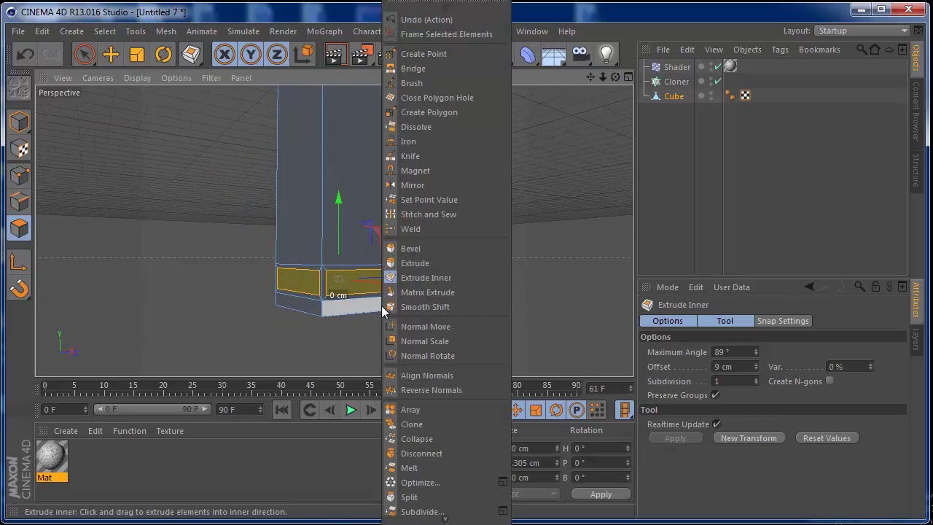
{"action": "left_click", "coordinate": [411, 263]}
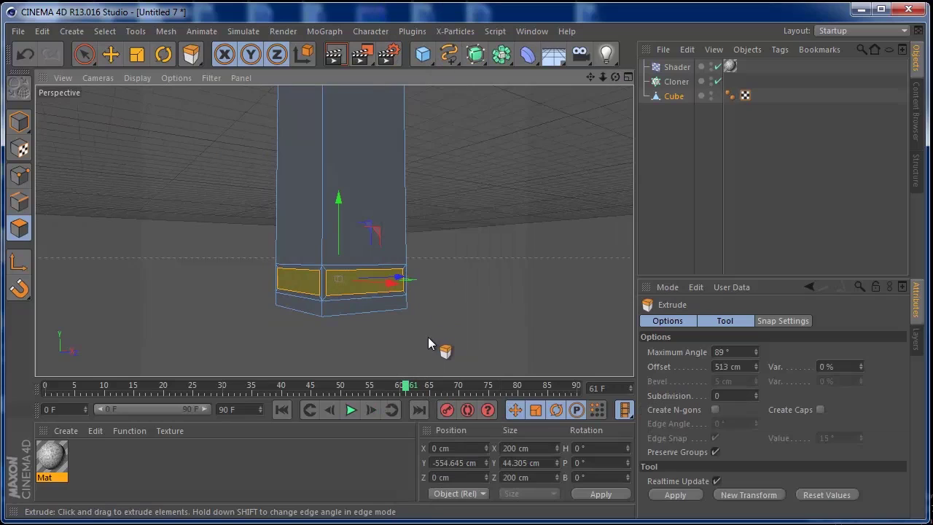
{"action": "left_click_drag", "start_coordinate": [428, 336], "coordinate": [406, 337]}
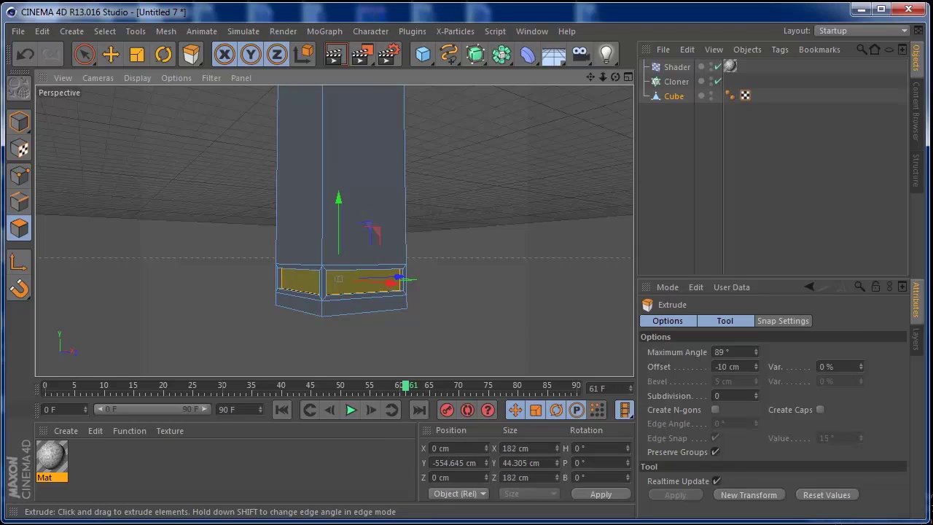
- Store the selected recessed band polygons of the column as a polygon selection with Set Selection
{"action": "left_click_drag", "start_coordinate": [605, 78], "coordinate": [333, 229]}
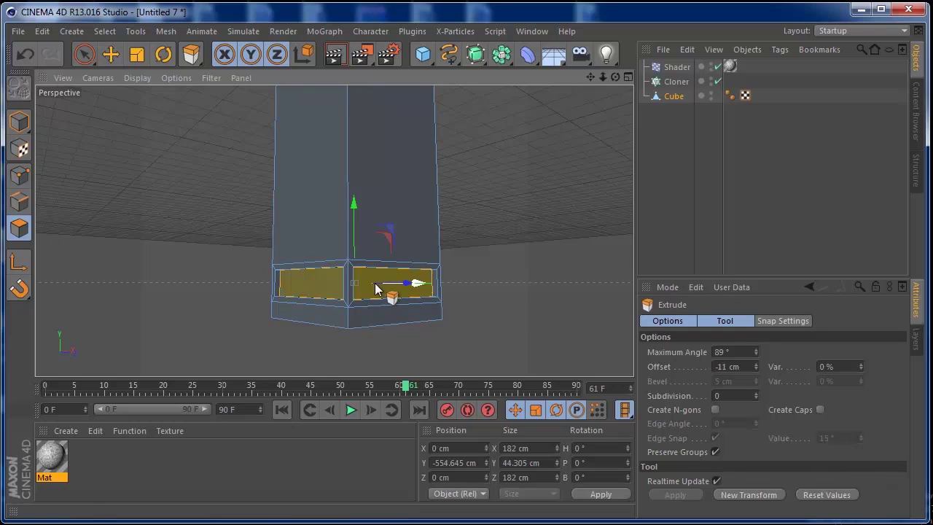
{"action": "left_click", "coordinate": [106, 31]}
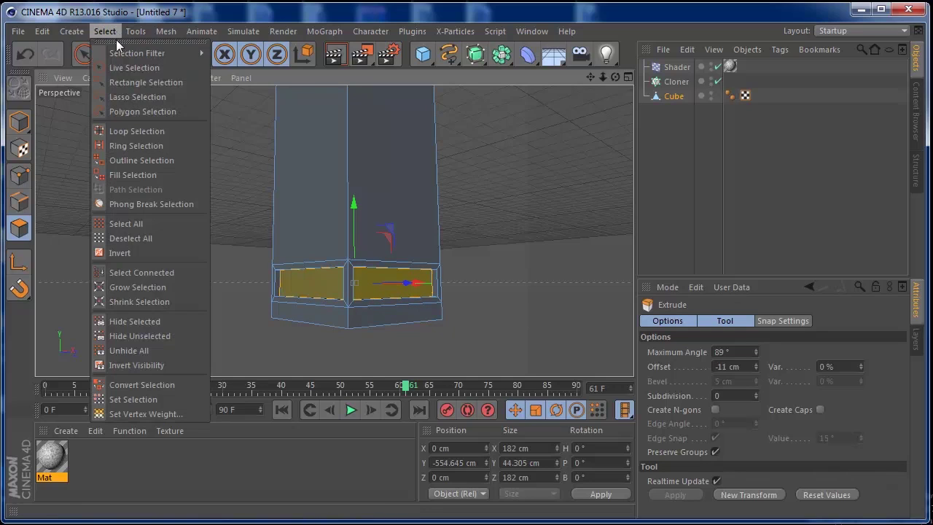
{"action": "left_click", "coordinate": [140, 399]}
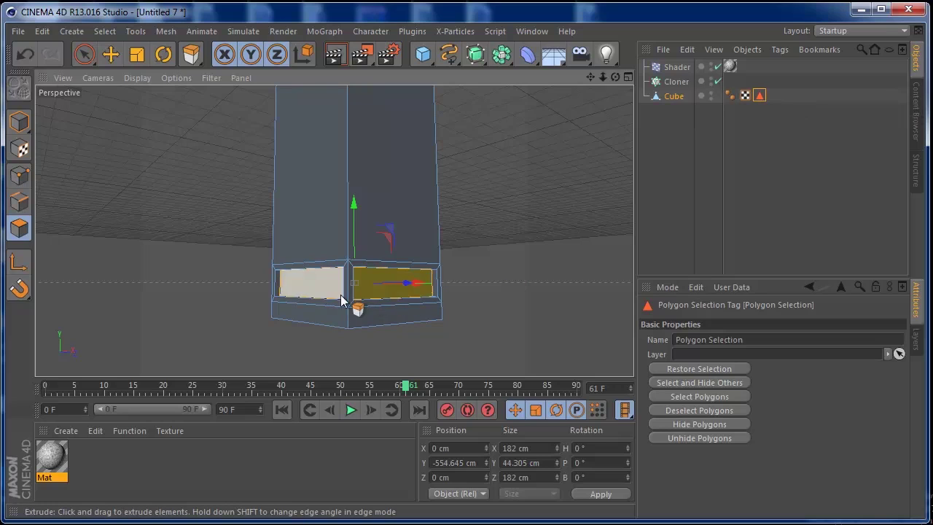
- Create a new material, disable its Color channel and enable its Luminance channel
{"action": "double_click", "coordinate": [81, 454]}
{"action": "double_click", "coordinate": [59, 463]}
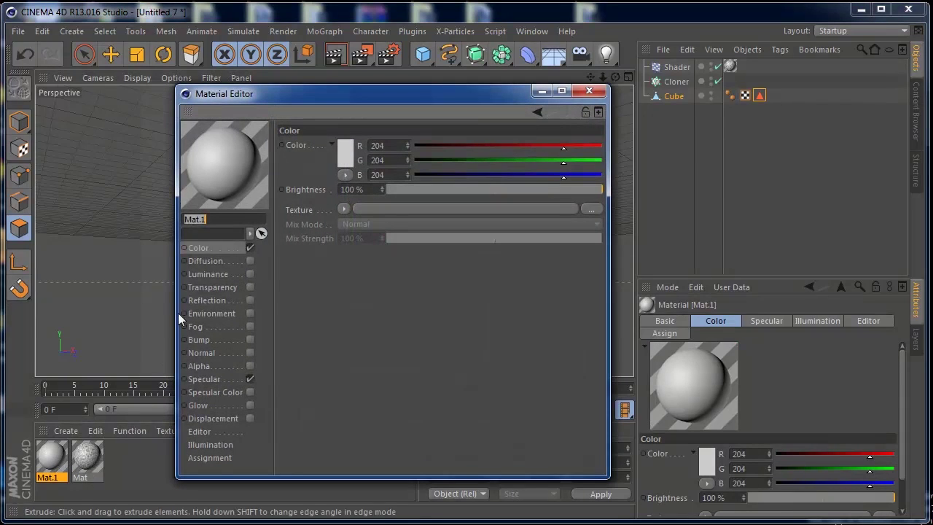
{"action": "left_click", "coordinate": [250, 248]}
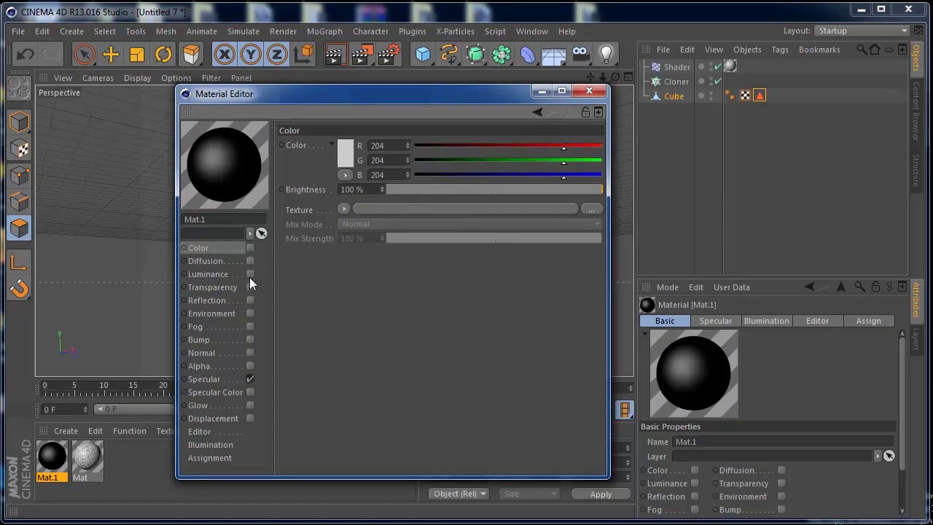
{"action": "left_click", "coordinate": [250, 275]}
- Set the new material's luminance color to yellow (R 255, G 212, B 0) with a brightness of 125%
{"action": "left_click", "coordinate": [347, 159]}
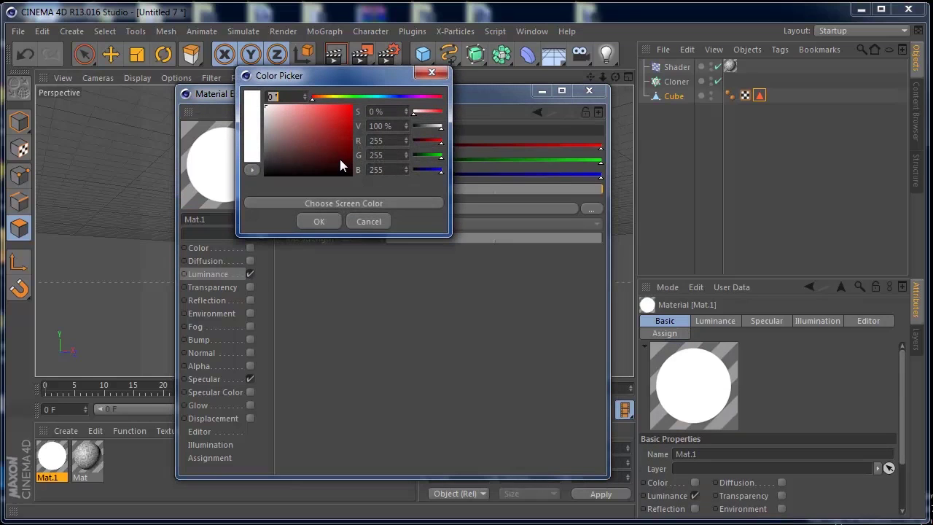
{"action": "left_click_drag", "start_coordinate": [330, 96], "coordinate": [332, 97]}
{"action": "left_click", "coordinate": [352, 106]}
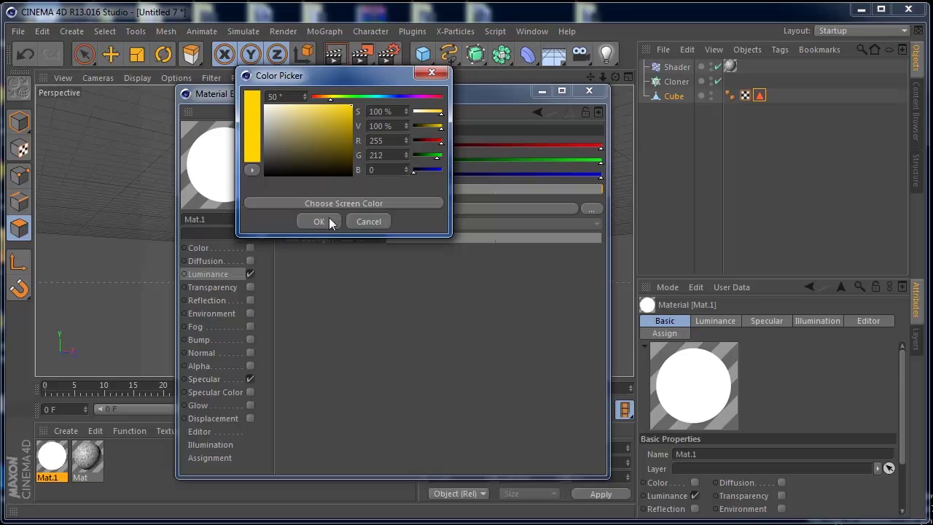
{"action": "left_click", "coordinate": [321, 221]}
{"action": "mouse_move", "coordinate": [383, 190]}
{"action": "left_mouse_down"}
{"action": "mouse_move", "coordinate": [382, 181]}
{"action": "mouse_move", "coordinate": [383, 192]}
{"action": "left_mouse_up"}
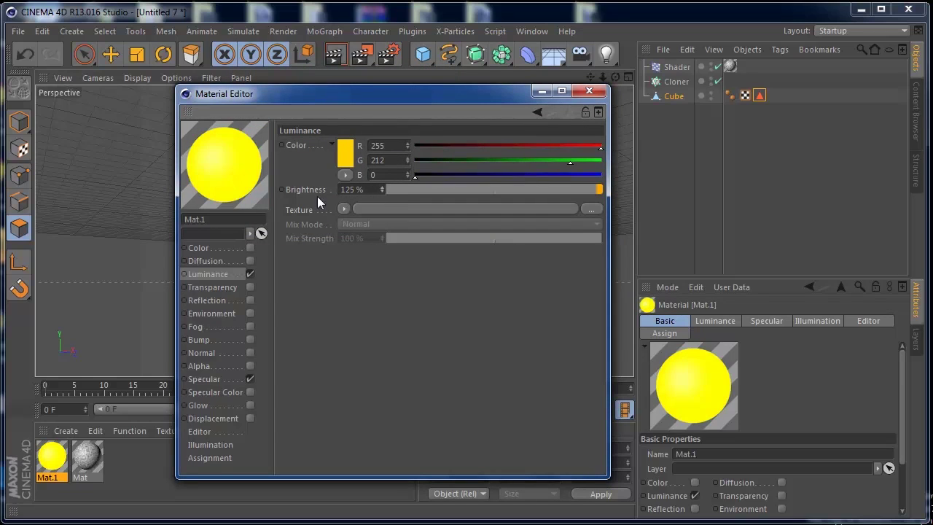
{"action": "left_click", "coordinate": [576, 94]}
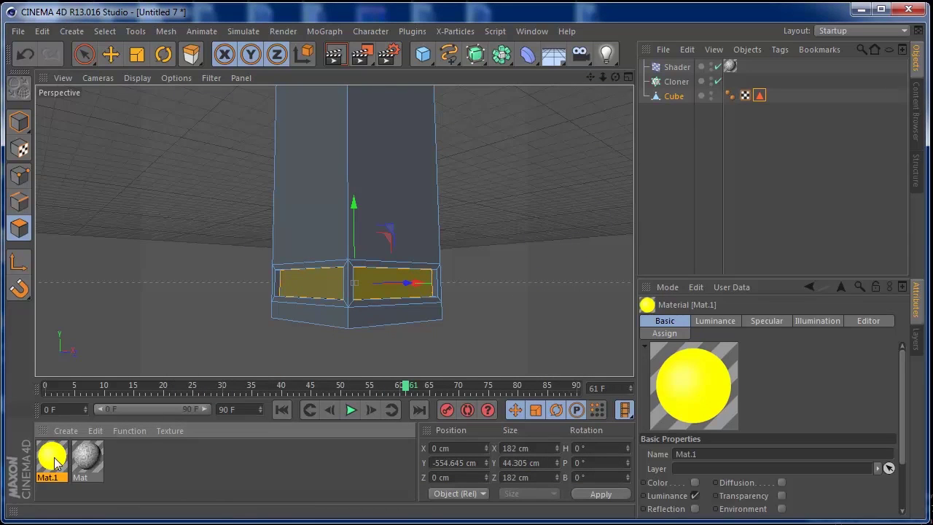
- Apply the yellow material to the Cube and restrict it to the stored Polygon Selection
{"action": "left_click_drag", "start_coordinate": [511, 249], "coordinate": [674, 98]}
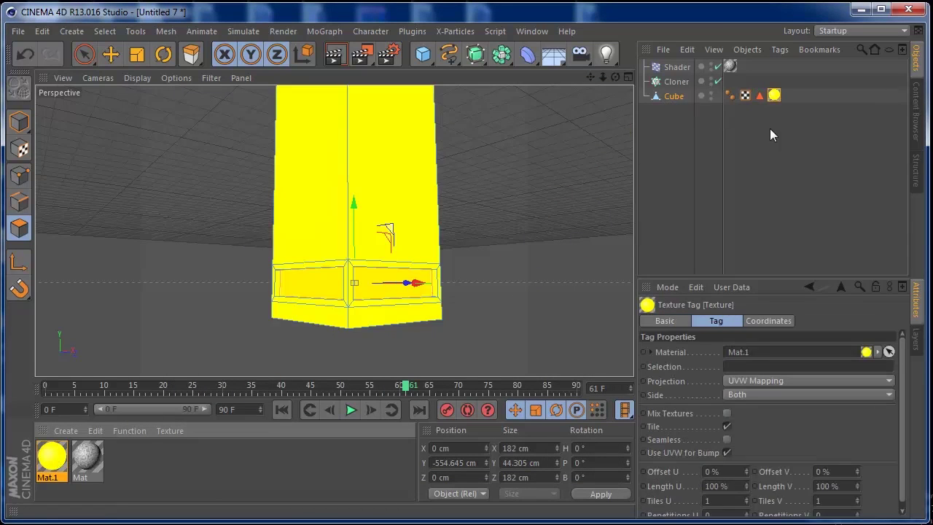
{"action": "left_click", "coordinate": [760, 97]}
{"action": "left_click_drag", "start_coordinate": [760, 98], "coordinate": [761, 366]}
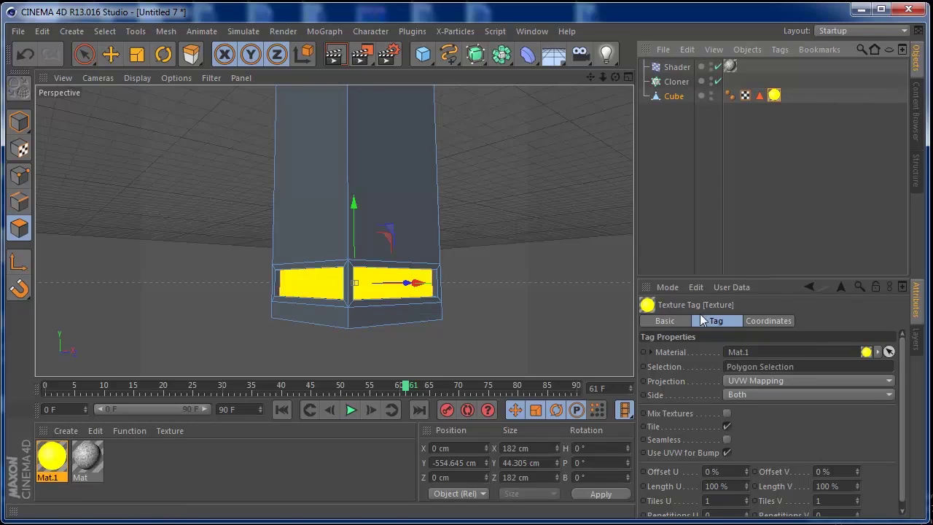
- Make the remodelled Cube a child of the Cloner so the column is cloned across the grid
{"action": "left_click_drag", "start_coordinate": [603, 76], "coordinate": [546, 77]}
{"action": "left_click_drag", "start_coordinate": [616, 77], "coordinate": [333, 231]}
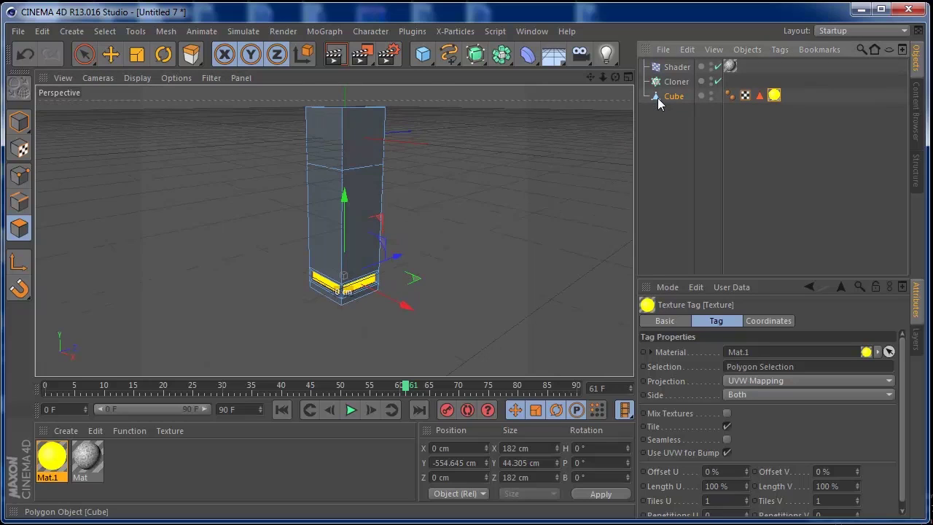
{"action": "left_click_drag", "start_coordinate": [658, 98], "coordinate": [675, 82]}
{"action": "left_click_drag", "start_coordinate": [603, 77], "coordinate": [592, 123]}
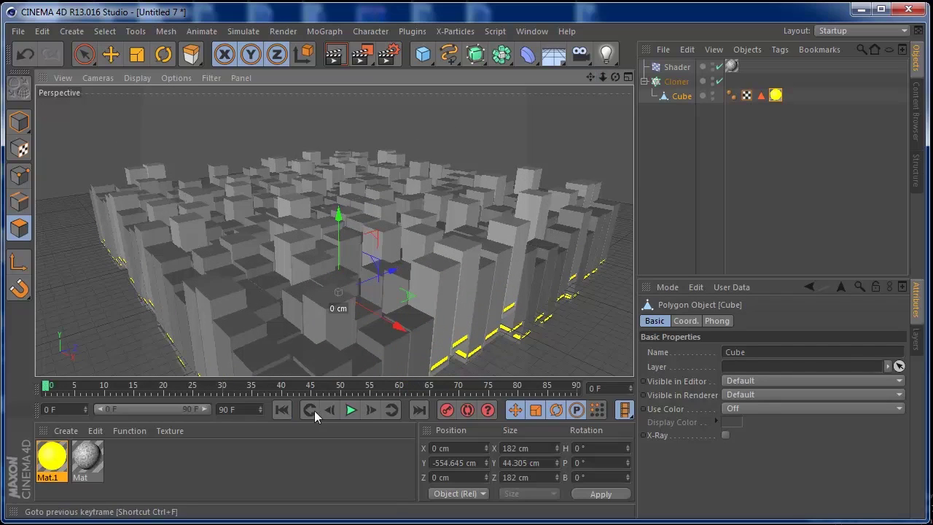
- Play the animation from the start to check the movement of the cloned columns
{"action": "left_click", "coordinate": [311, 410]}
{"action": "left_click", "coordinate": [347, 414]}
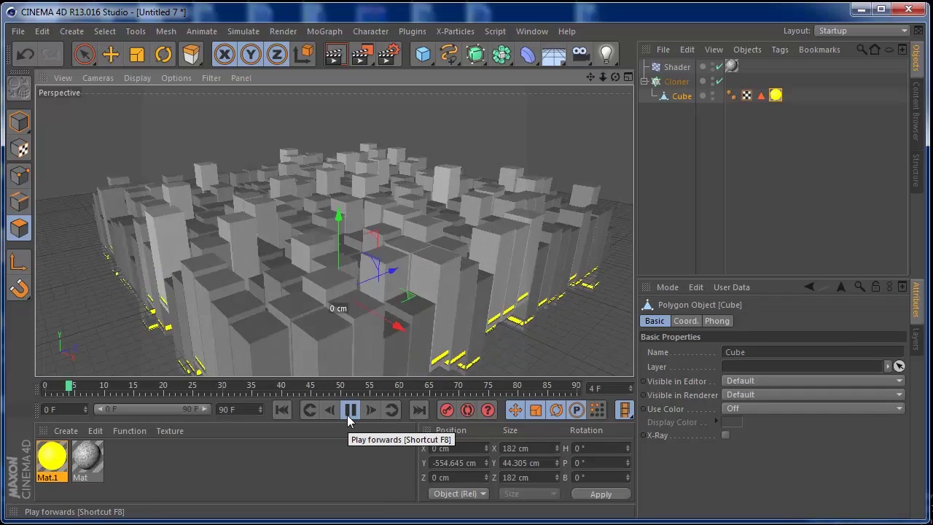
{"action": "left_click", "coordinate": [350, 414]}
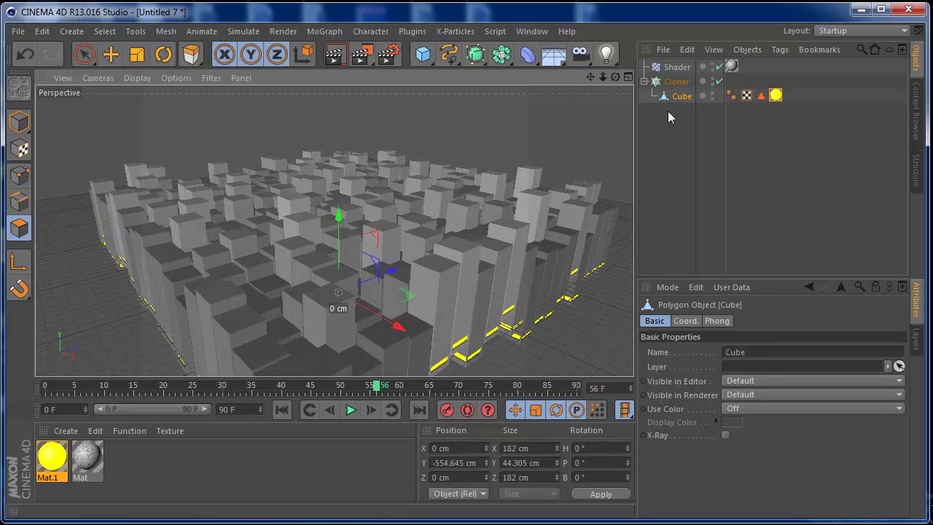
- Increase the Shader effector's P.Y position to about 2351 cm to exaggerate the columns' height differences
{"action": "left_click", "coordinate": [665, 83]}
{"action": "left_click", "coordinate": [672, 68]}
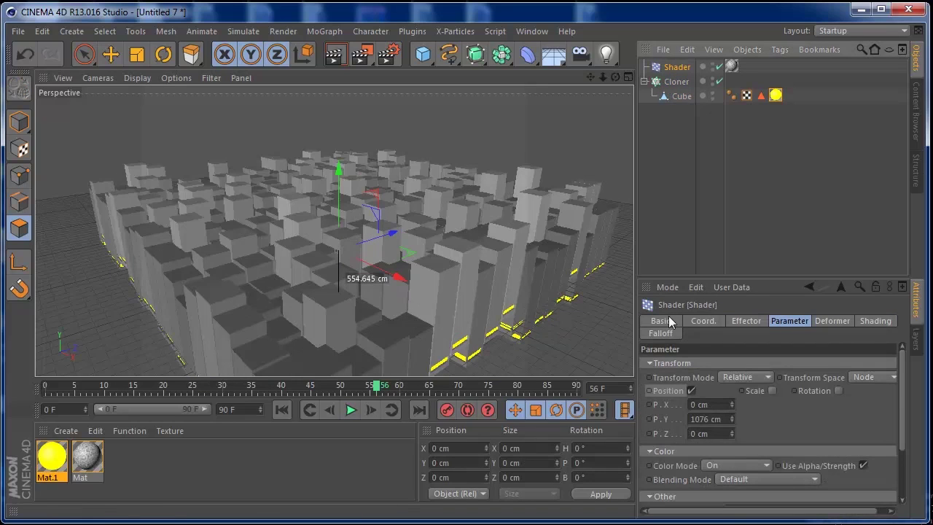
{"action": "left_click_drag", "start_coordinate": [733, 420], "coordinate": [733, 380]}
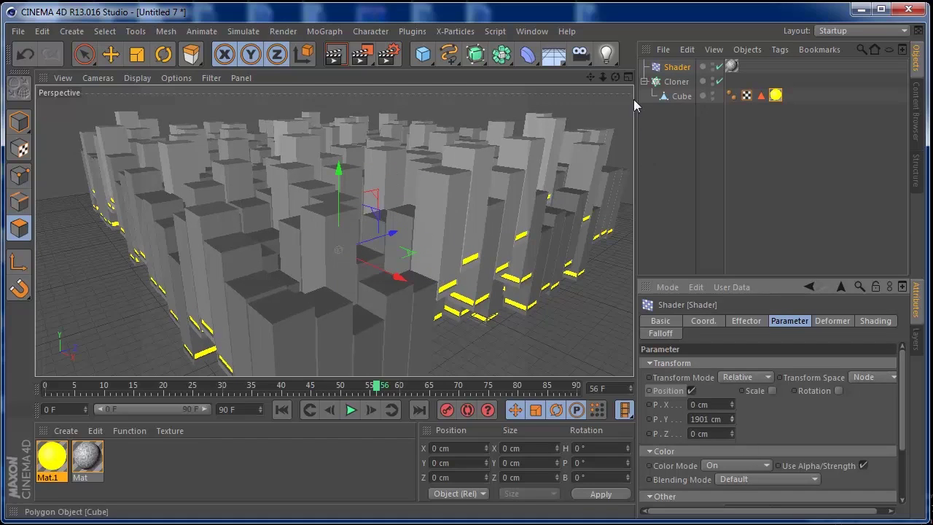
{"action": "left_click_drag", "start_coordinate": [590, 78], "coordinate": [582, 126]}
{"action": "left_click_drag", "start_coordinate": [604, 77], "coordinate": [625, 107]}
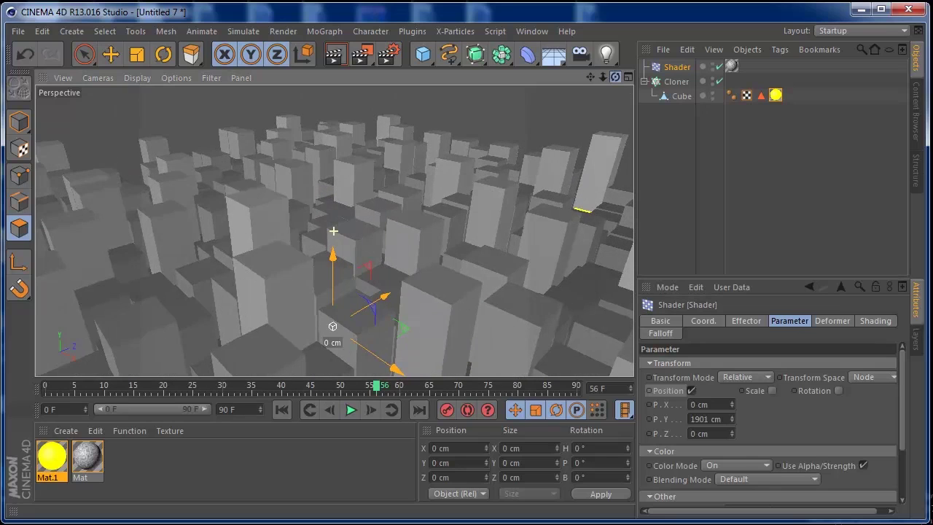
{"action": "left_click_drag", "start_coordinate": [554, 84], "coordinate": [612, 79]}
{"action": "left_click_drag", "start_coordinate": [731, 418], "coordinate": [731, 397]}
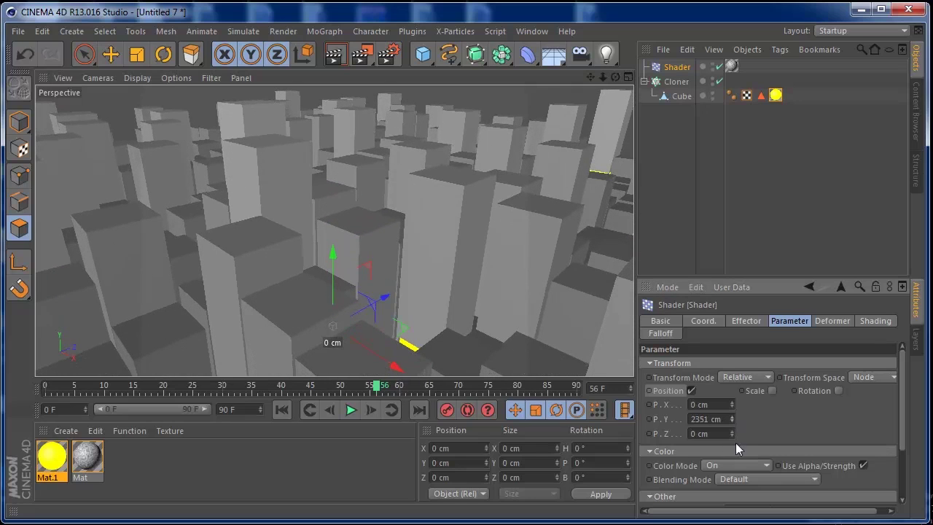
- Play the animation from the first frame to review the stronger column movement, then rewind it
{"action": "left_click", "coordinate": [282, 410]}
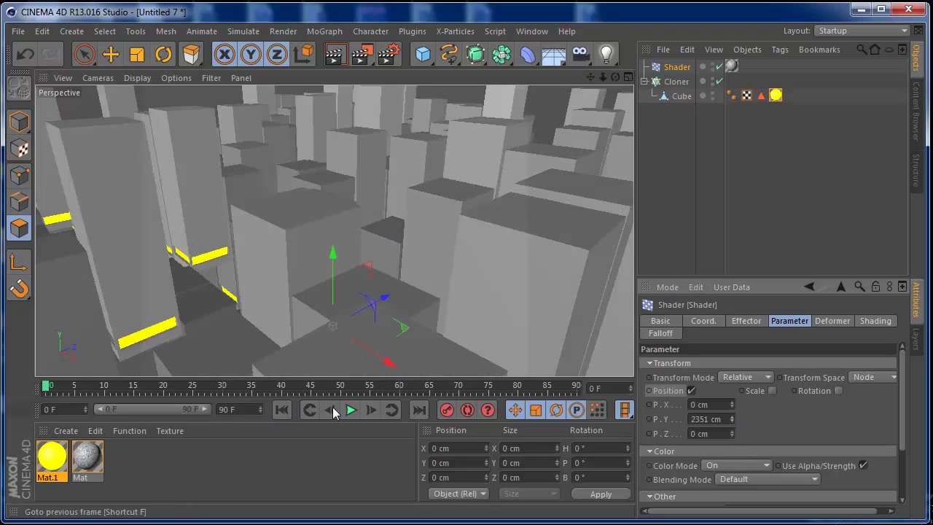
{"action": "left_click", "coordinate": [350, 410]}
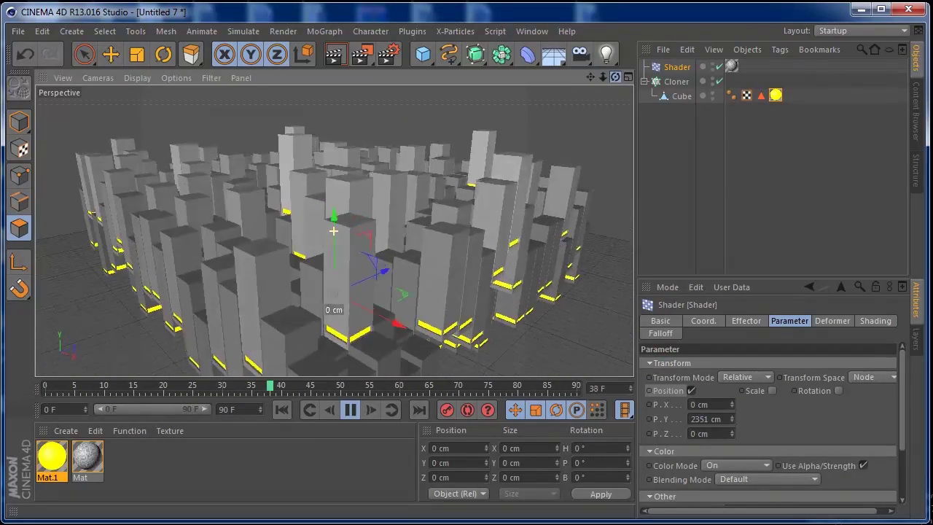
{"action": "left_click", "coordinate": [344, 411]}
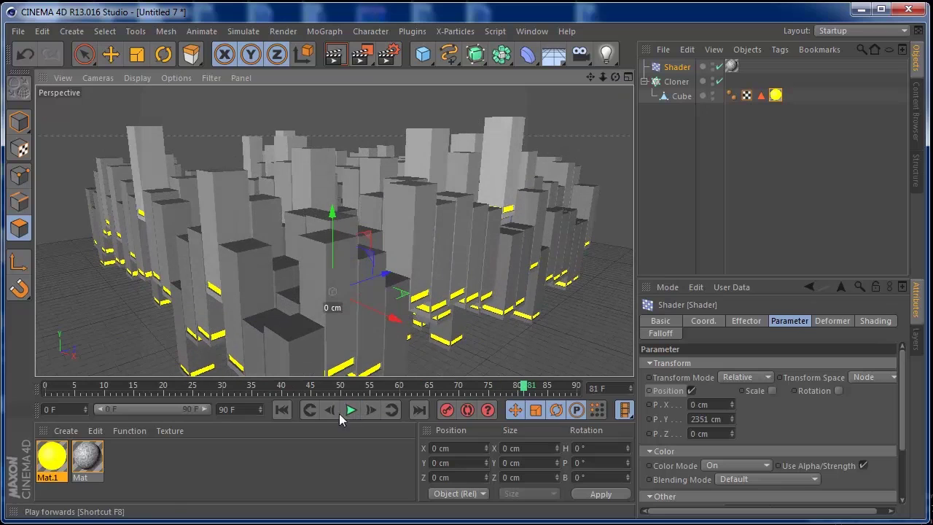
{"action": "left_click", "coordinate": [283, 411]}
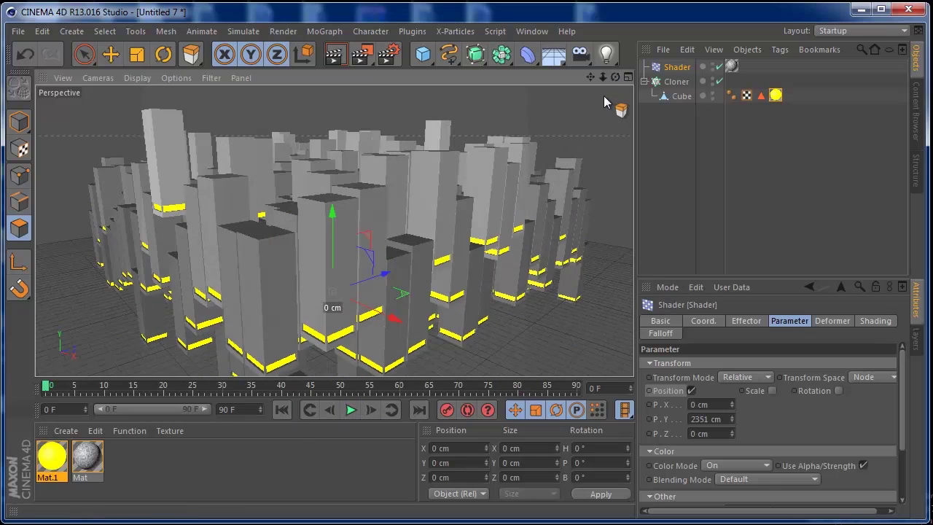
{"action": "left_click_drag", "start_coordinate": [616, 76], "coordinate": [539, 81]}
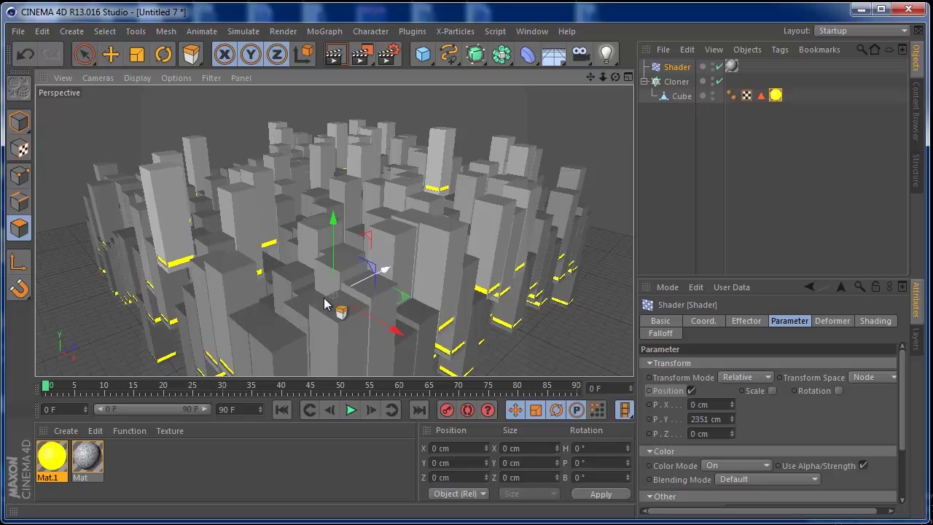
- Create another material and load metal_texture_1_by_wojtar_stock.jpg as its Color texture, accepting a copy at the project location
{"action": "double_click", "coordinate": [115, 457]}
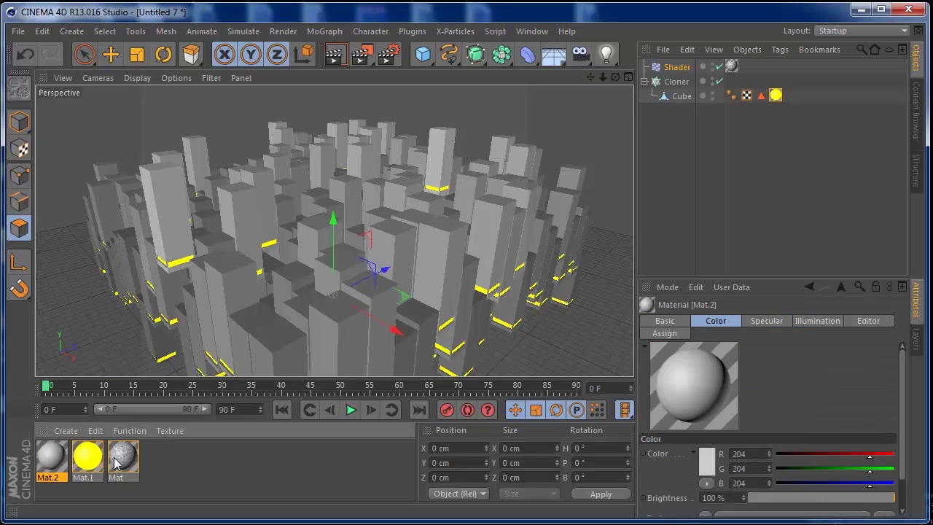
{"action": "double_click", "coordinate": [57, 453]}
{"action": "left_click", "coordinate": [198, 247]}
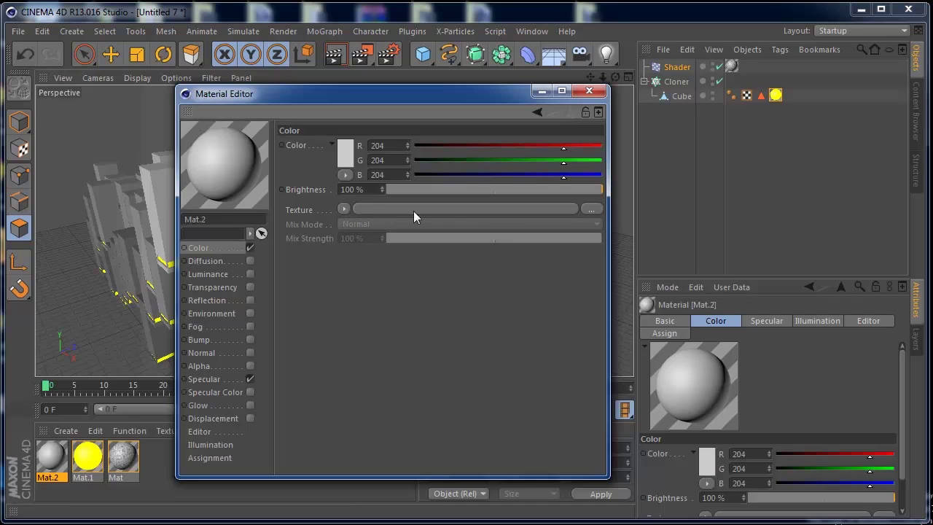
{"action": "left_click", "coordinate": [593, 208]}
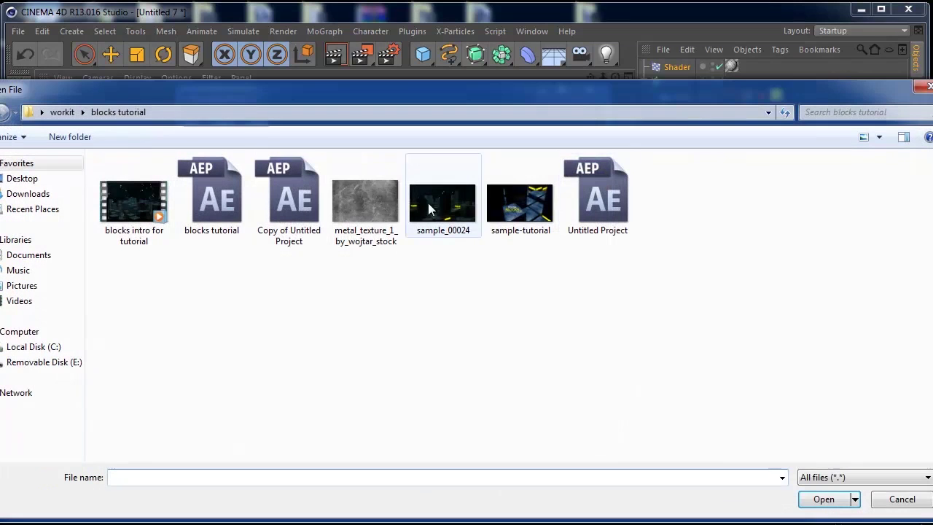
{"action": "left_click", "coordinate": [362, 218]}
{"action": "left_click", "coordinate": [823, 499]}
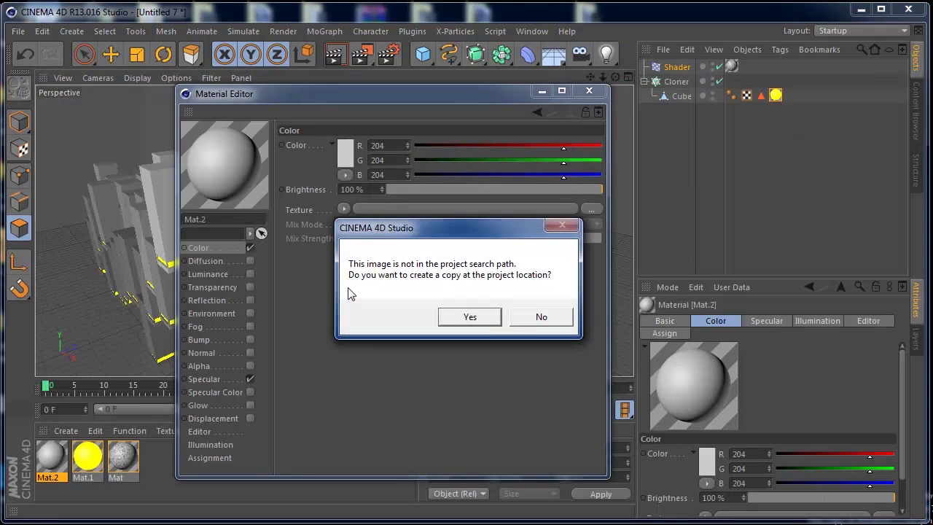
{"action": "key", "text": "Return"}
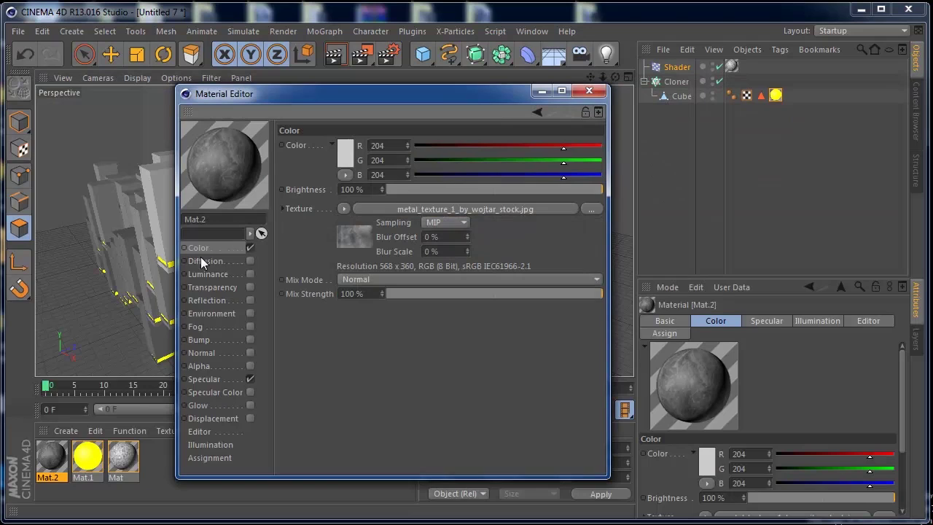
- Copy the metal texture from the Color channel into the Bump channel, then enable Bump at 58% strength
{"action": "right_click", "coordinate": [297, 207]}
{"action": "left_click", "coordinate": [321, 252]}
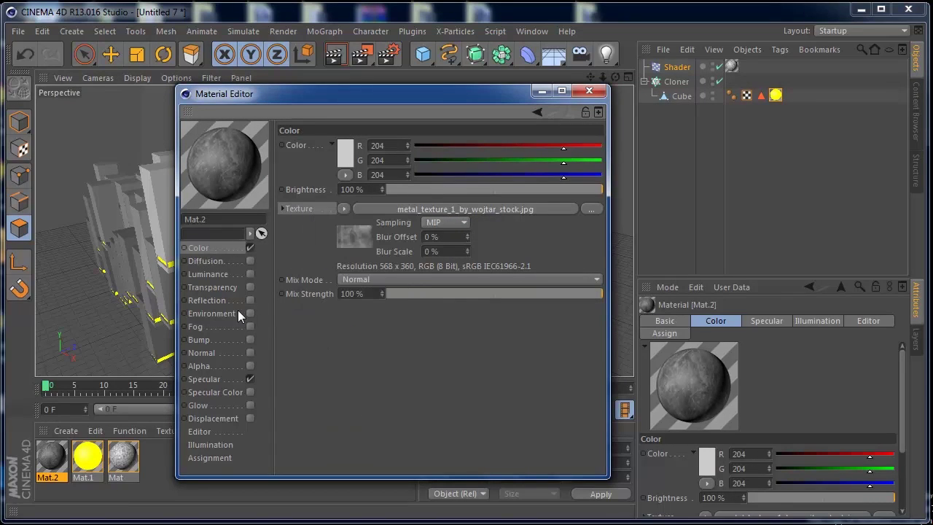
{"action": "left_click", "coordinate": [198, 339]}
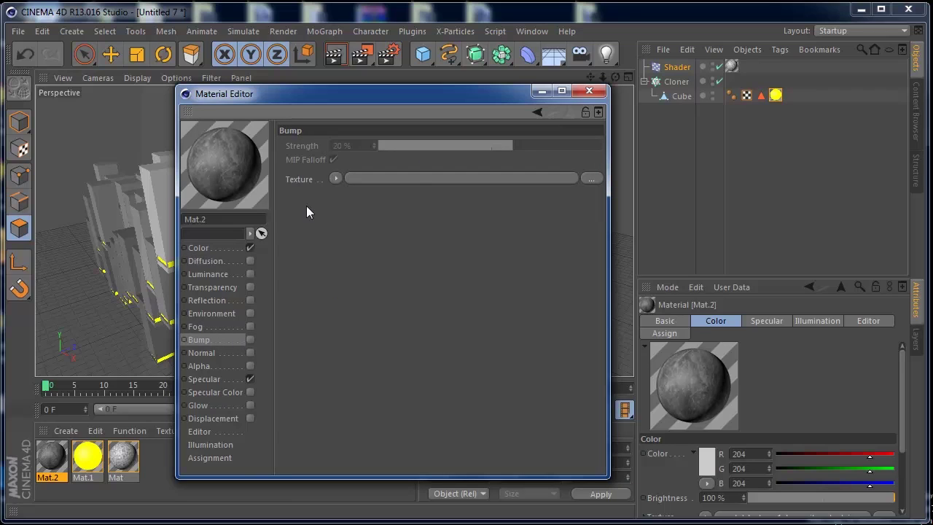
{"action": "right_click", "coordinate": [301, 180]}
{"action": "left_click", "coordinate": [322, 222]}
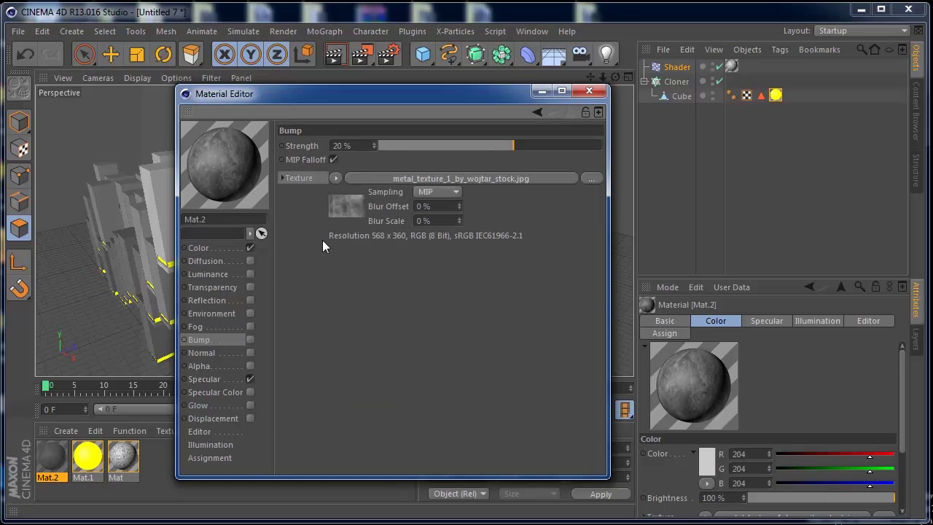
{"action": "left_click", "coordinate": [253, 339]}
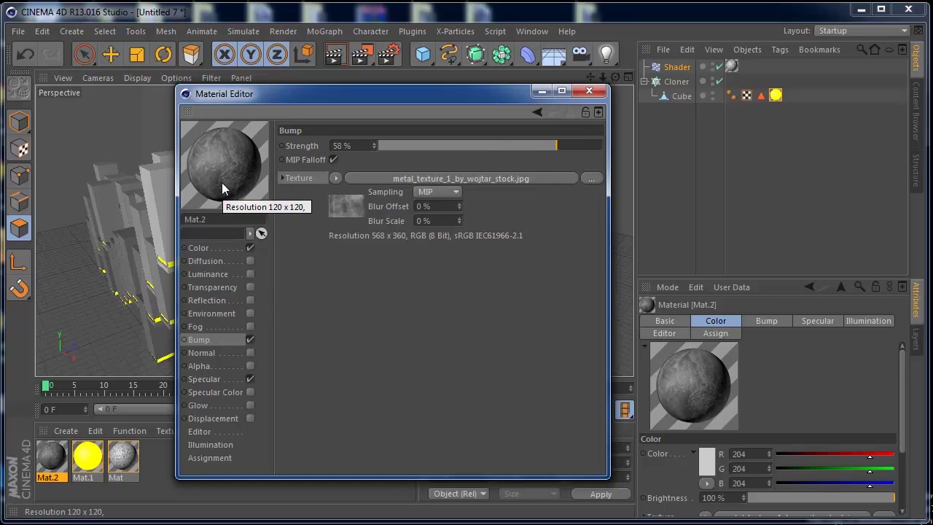
- Enable the metal material's Reflection channel and use a Fresnel shader as its texture
{"action": "left_click", "coordinate": [250, 300]}
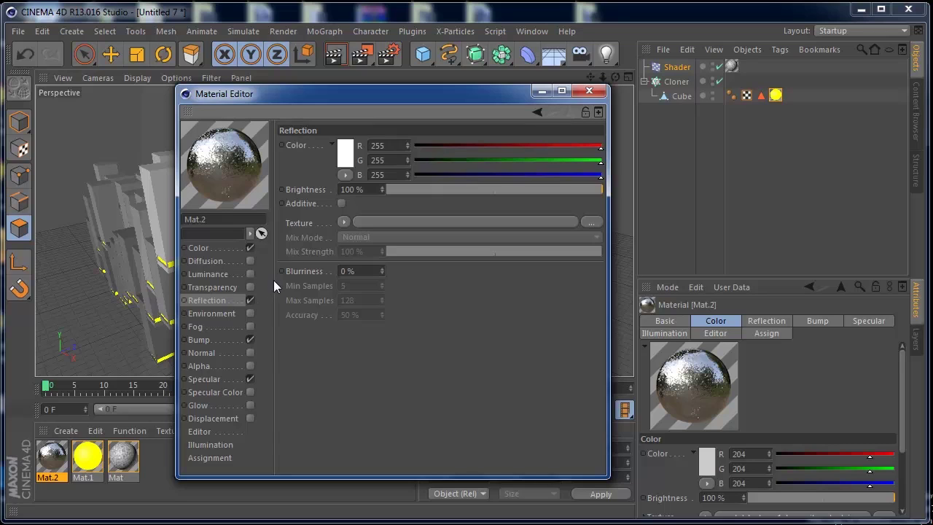
{"action": "left_click", "coordinate": [352, 221]}
{"action": "left_click", "coordinate": [348, 318]}
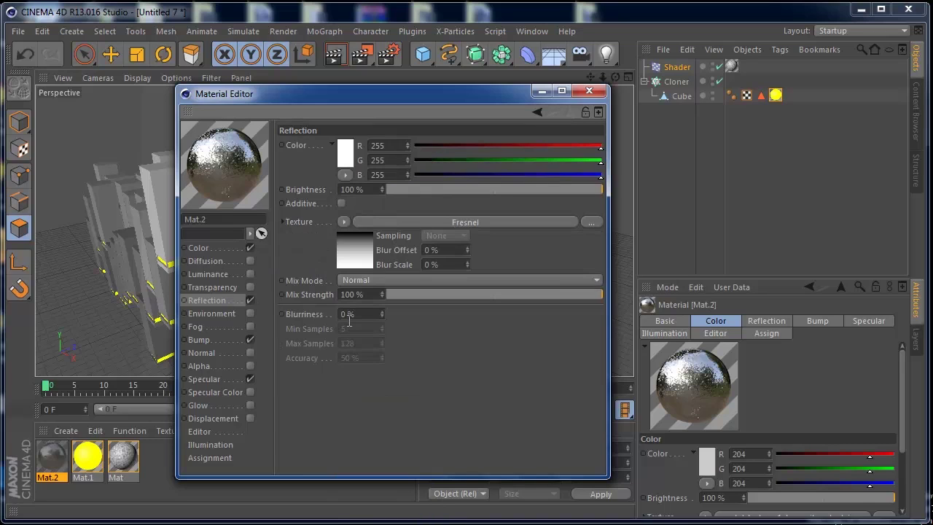
- Lower the metal material's reflection brightness to 3% and mix strength to 12%, and close the Material Editor
{"action": "left_click", "coordinate": [401, 190]}
{"action": "left_click", "coordinate": [419, 296]}
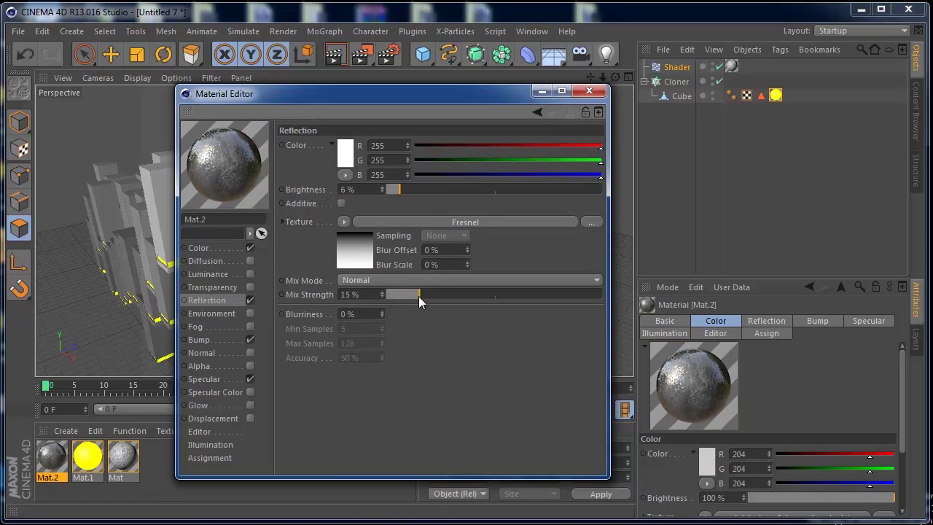
{"action": "left_click_drag", "start_coordinate": [415, 296], "coordinate": [412, 295]}
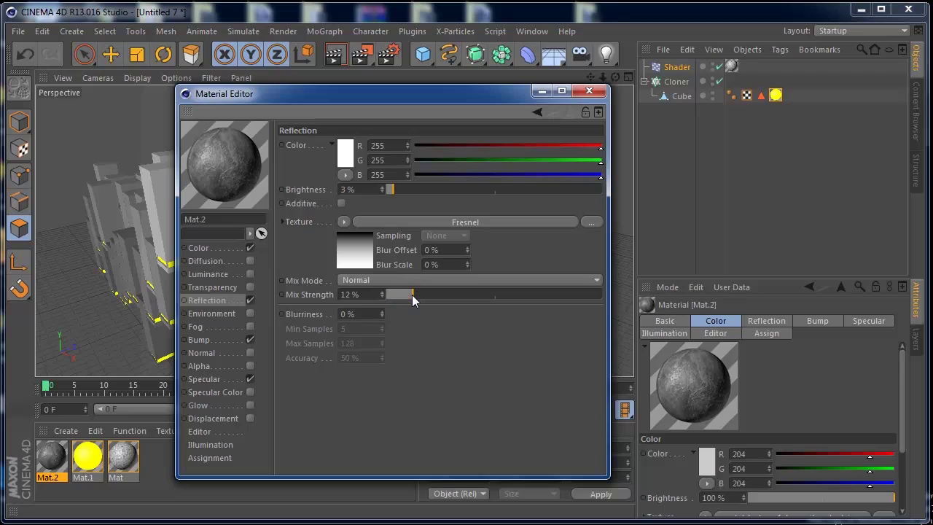
{"action": "left_click", "coordinate": [394, 190]}
{"action": "left_click", "coordinate": [588, 90]}
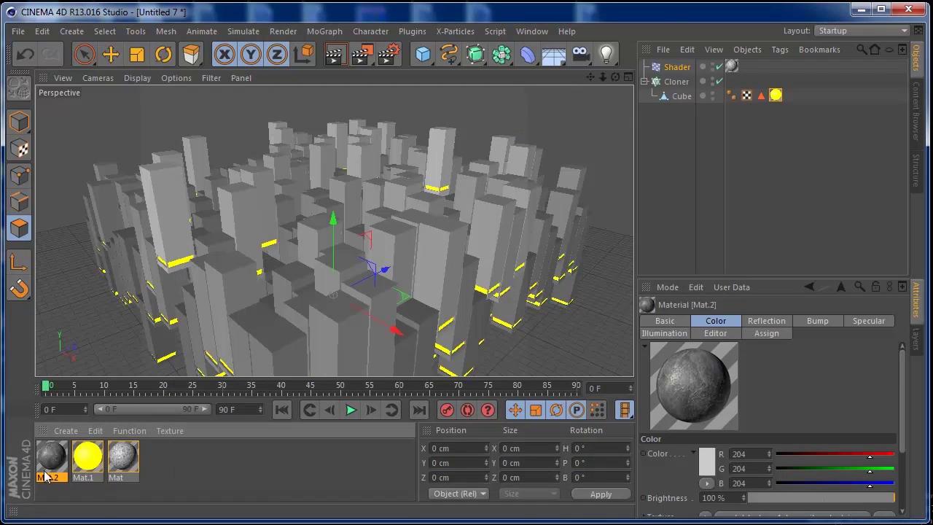
- Apply the metal material to the Cube and place its texture tag before the yellow band's selection and material tags
{"action": "left_click_drag", "start_coordinate": [55, 463], "coordinate": [674, 102]}
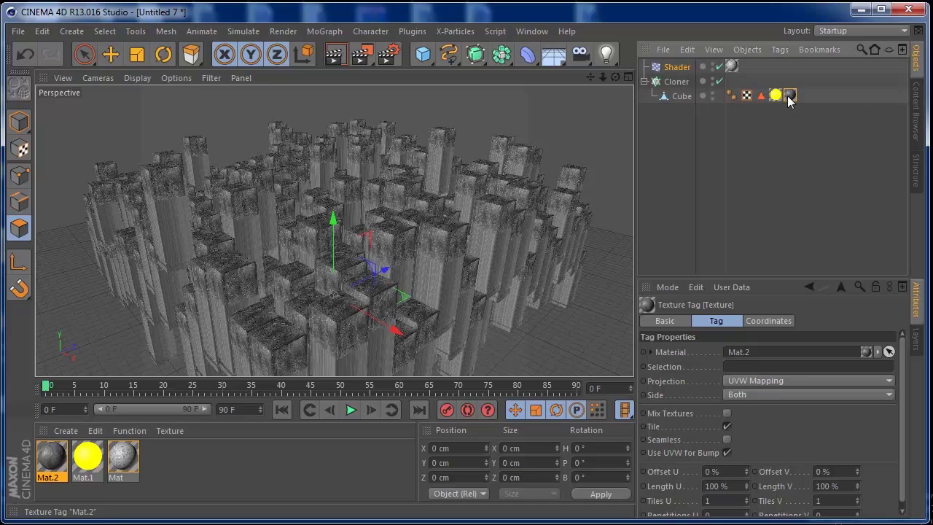
{"action": "left_click_drag", "start_coordinate": [790, 101], "coordinate": [755, 100]}
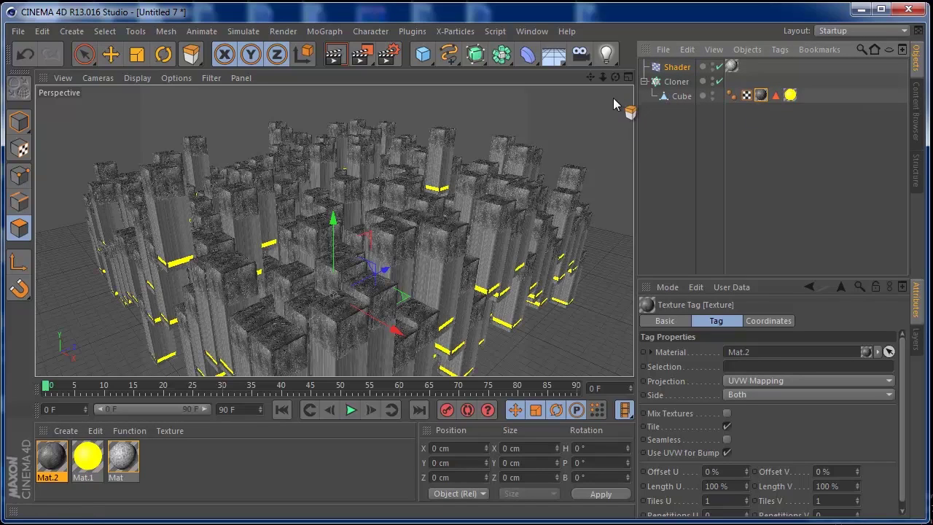
- Set the Cube's metal texture tag to Cubic projection and enable Seamless tiling
{"action": "left_click_drag", "start_coordinate": [614, 77], "coordinate": [589, 57]}
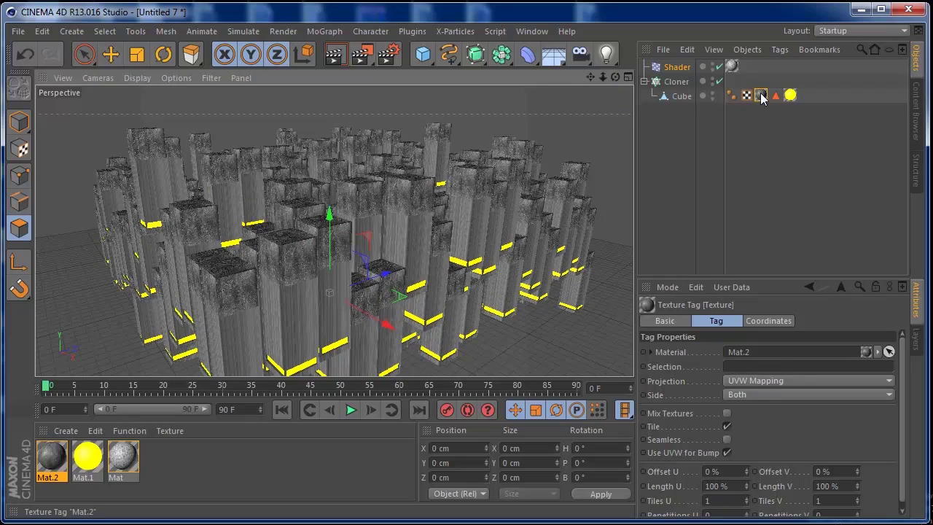
{"action": "left_click", "coordinate": [787, 381]}
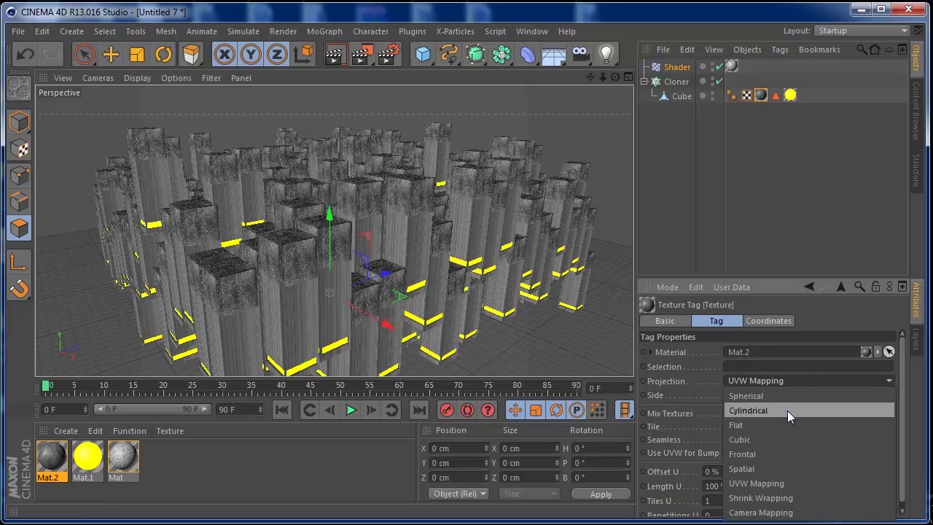
{"action": "left_click", "coordinate": [774, 438]}
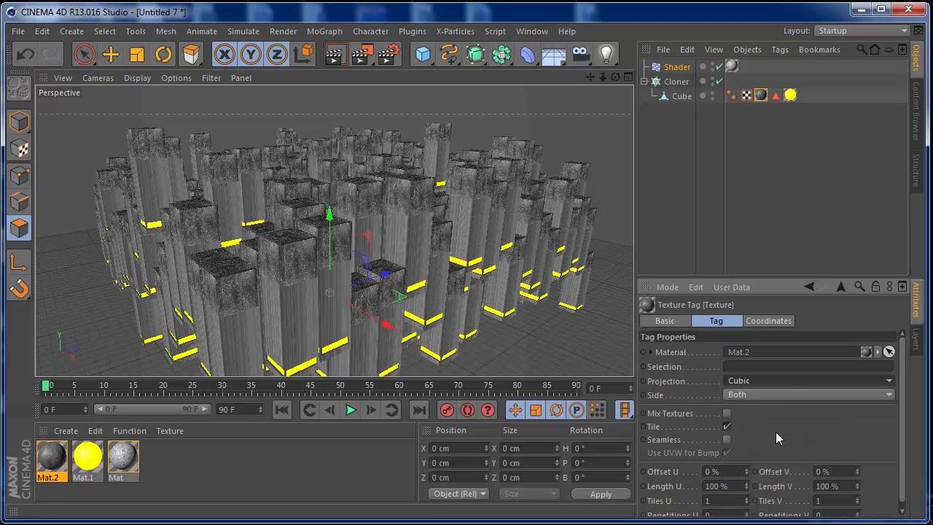
{"action": "left_click_drag", "start_coordinate": [602, 77], "coordinate": [596, 124]}
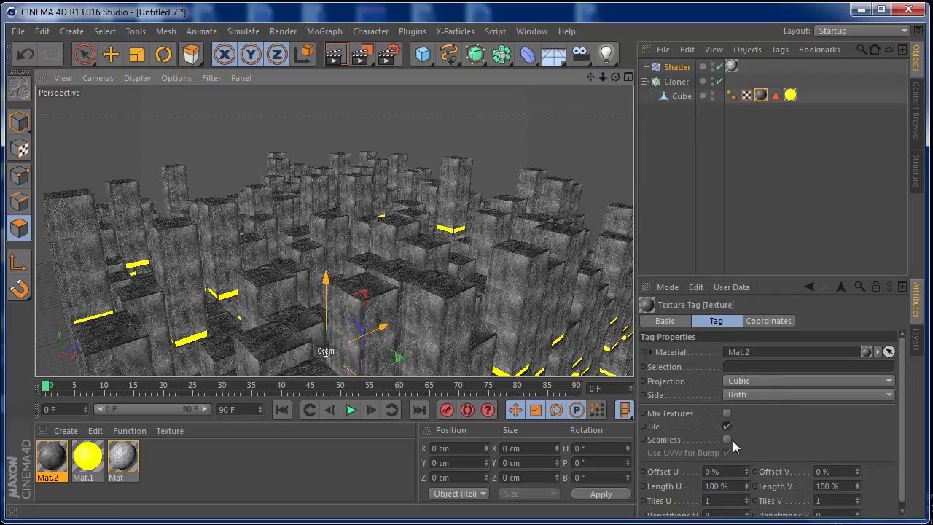
{"action": "left_click", "coordinate": [728, 440]}
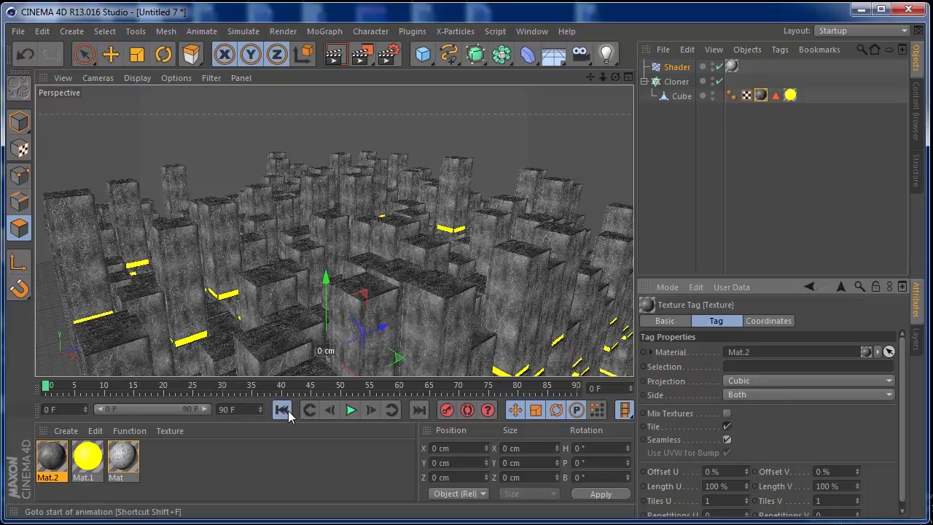
- Play the animation to frame 48 and test-render a region of the metal columns from a lower viewing angle
{"action": "left_click", "coordinate": [349, 412]}
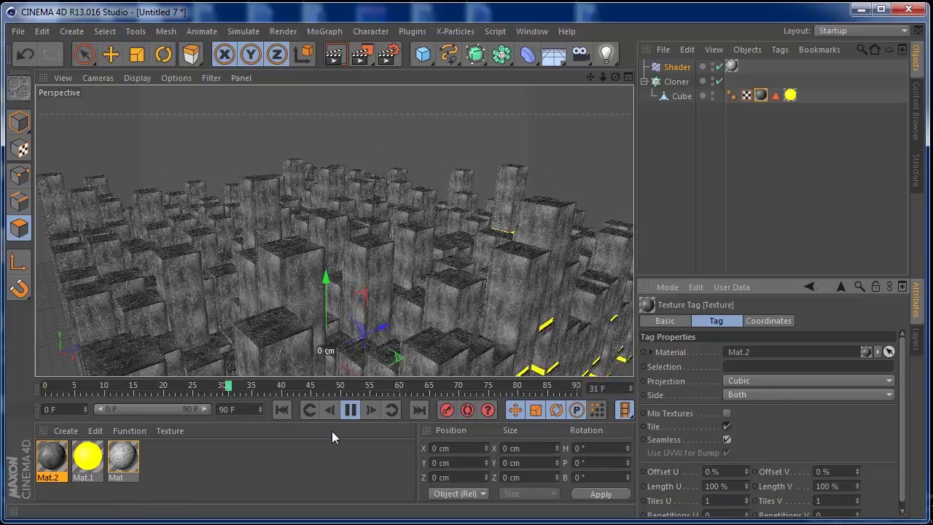
{"action": "left_click", "coordinate": [350, 410]}
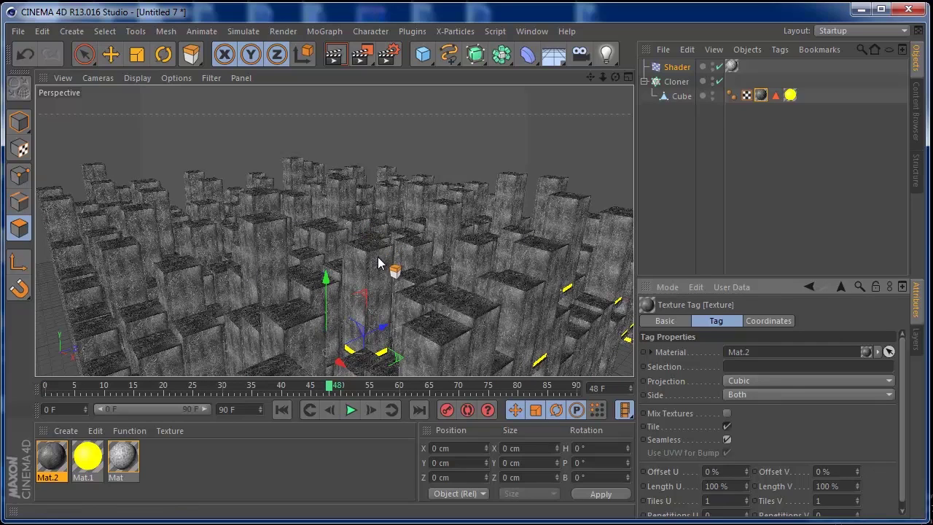
{"action": "left_click_drag", "start_coordinate": [616, 78], "coordinate": [614, 47]}
{"action": "left_click_drag", "start_coordinate": [362, 53], "coordinate": [404, 65]}
{"action": "left_click_drag", "start_coordinate": [368, 222], "coordinate": [566, 375]}
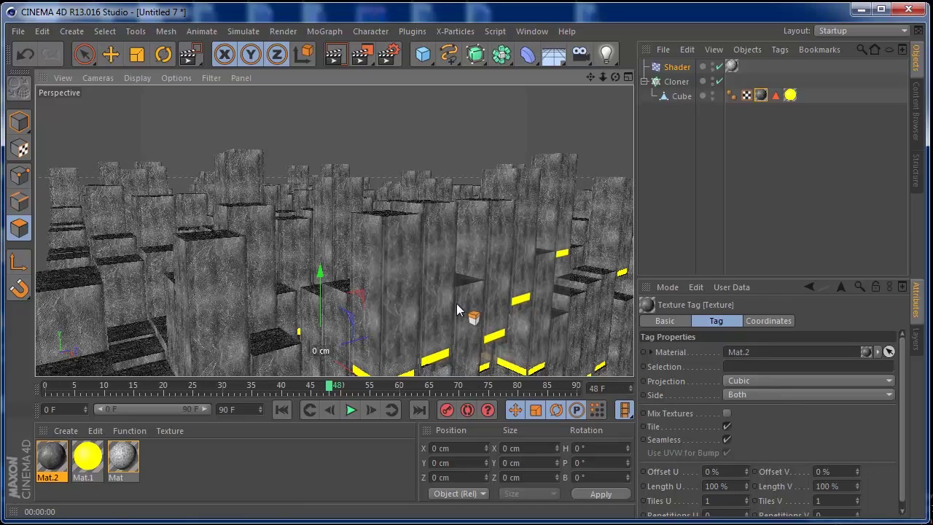
{"action": "left_click_drag", "start_coordinate": [615, 77], "coordinate": [621, 102]}
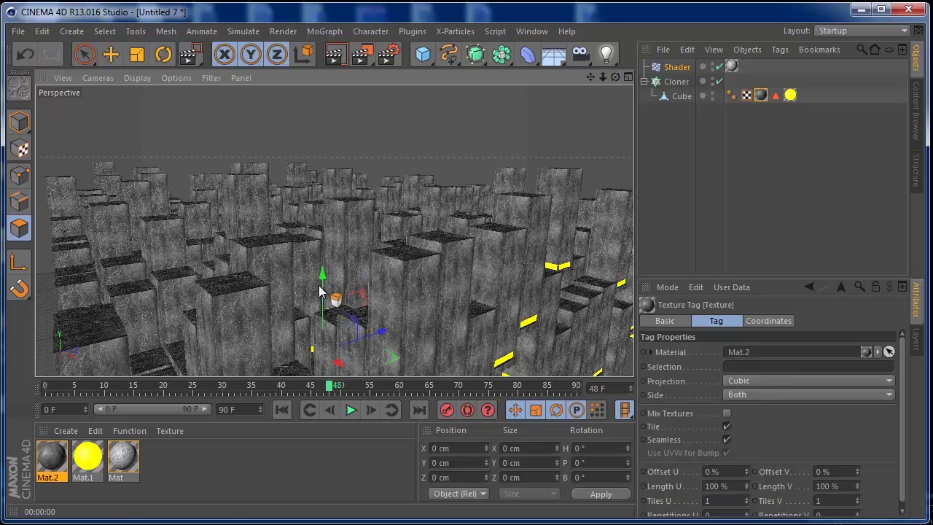
- Add the Global Illumination and Ambient Occlusion effects to the render settings
{"action": "left_click", "coordinate": [284, 31]}
{"action": "left_click", "coordinate": [305, 189]}
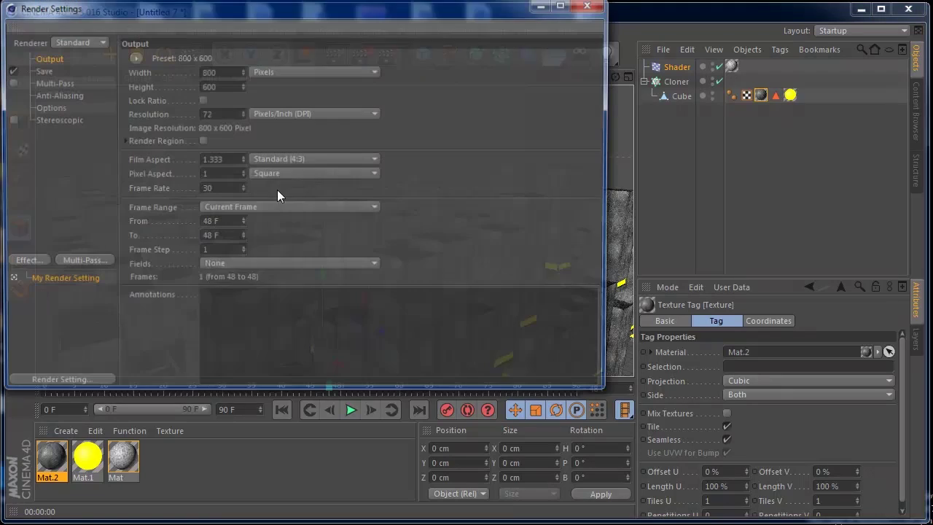
{"action": "left_click", "coordinate": [33, 264]}
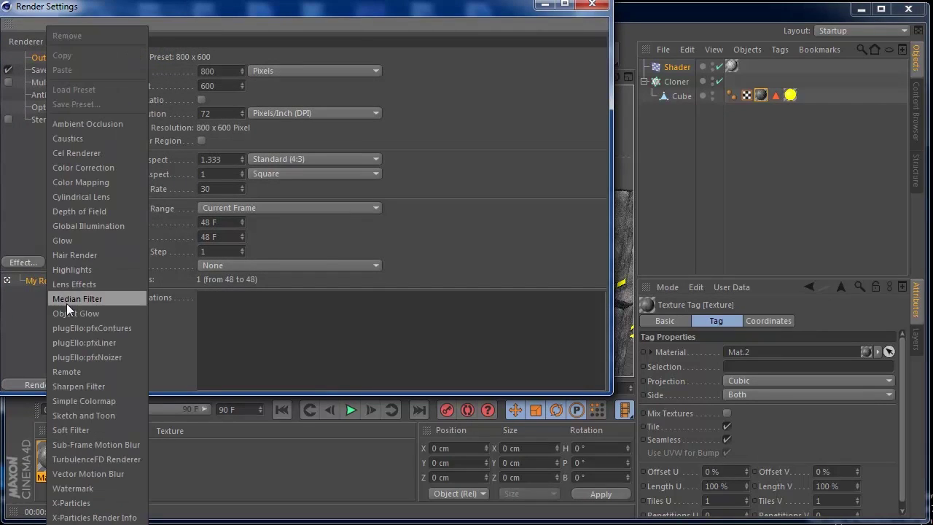
{"action": "left_click", "coordinate": [78, 224]}
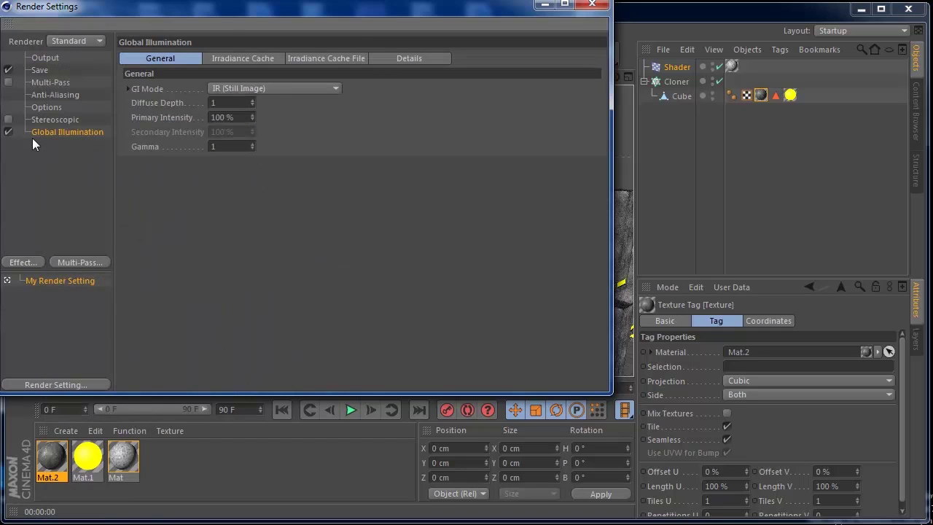
{"action": "left_click", "coordinate": [25, 264]}
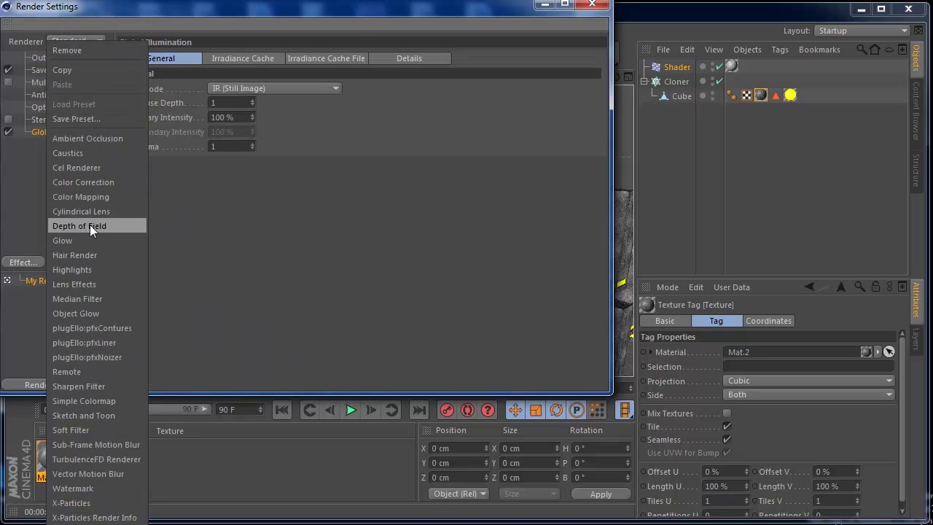
{"action": "left_click", "coordinate": [87, 138]}
- Set the render's anti-aliasing to Best
{"action": "left_click", "coordinate": [45, 95]}
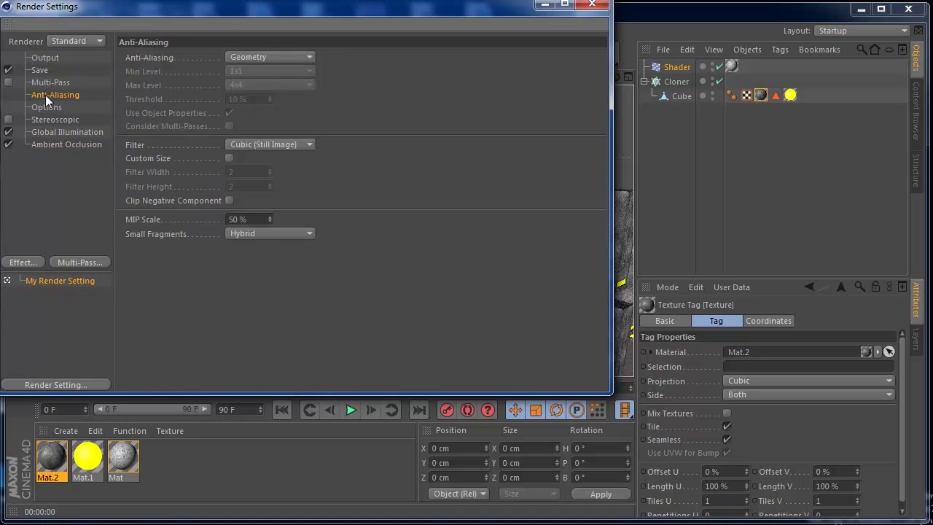
{"action": "left_click", "coordinate": [300, 58]}
{"action": "left_click", "coordinate": [283, 99]}
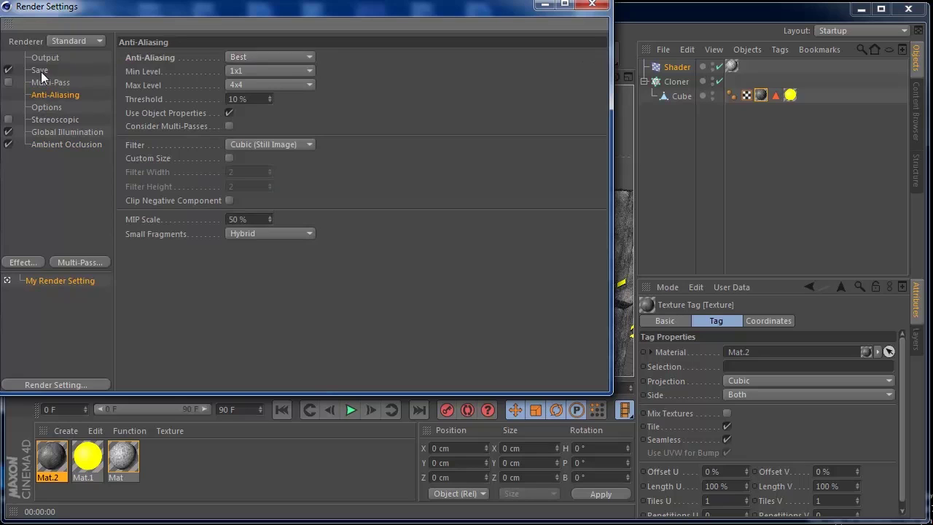
- Set the render's saved image format to PNG and close the render settings
{"action": "left_click", "coordinate": [40, 70]}
{"action": "left_click", "coordinate": [323, 97]}
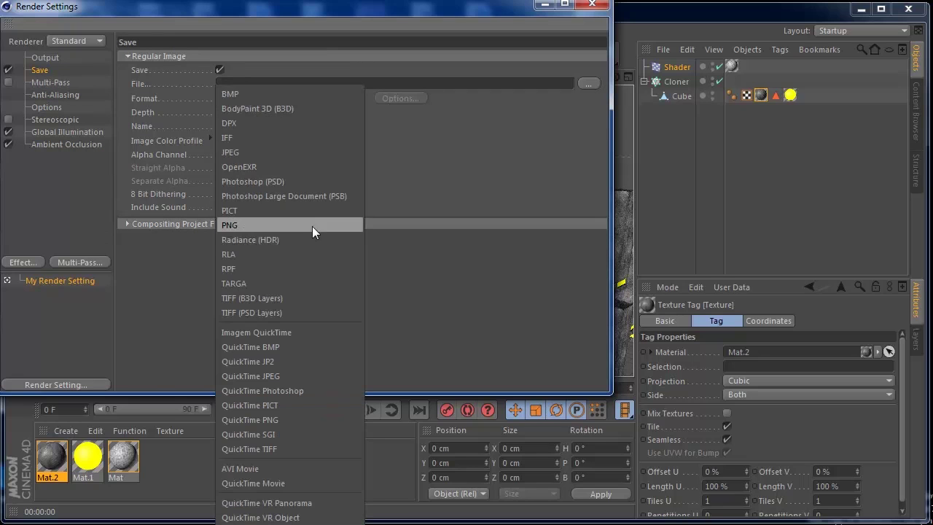
{"action": "left_click", "coordinate": [306, 225]}
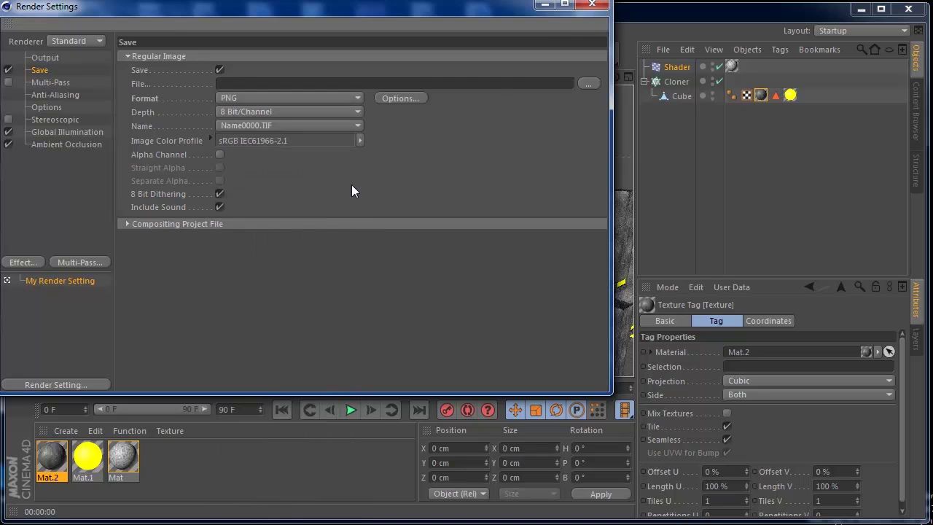
{"action": "left_click", "coordinate": [592, 5]}
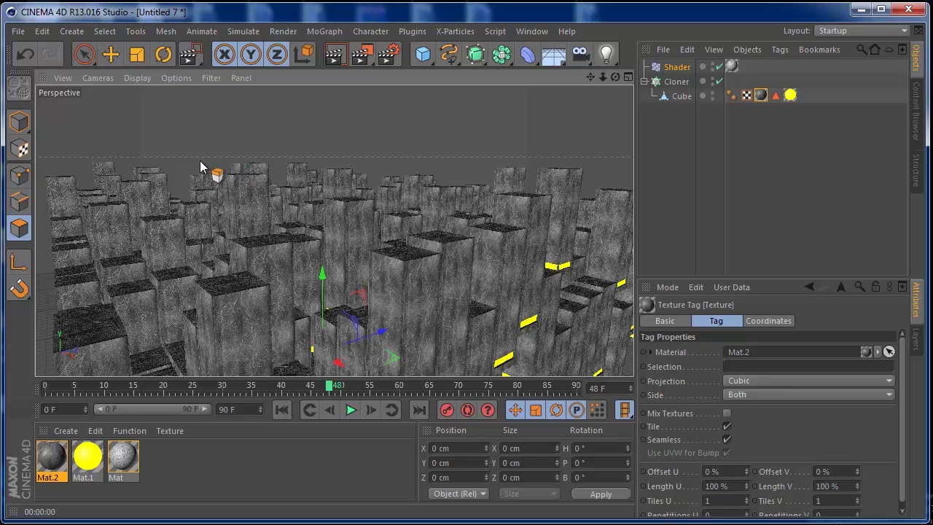
{"action": "left_click_drag", "start_coordinate": [603, 77], "coordinate": [667, 49]}
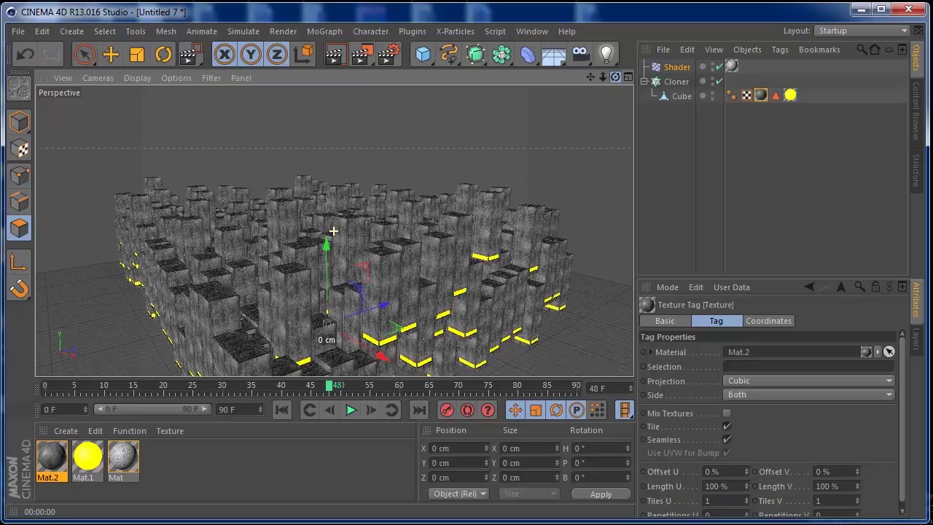